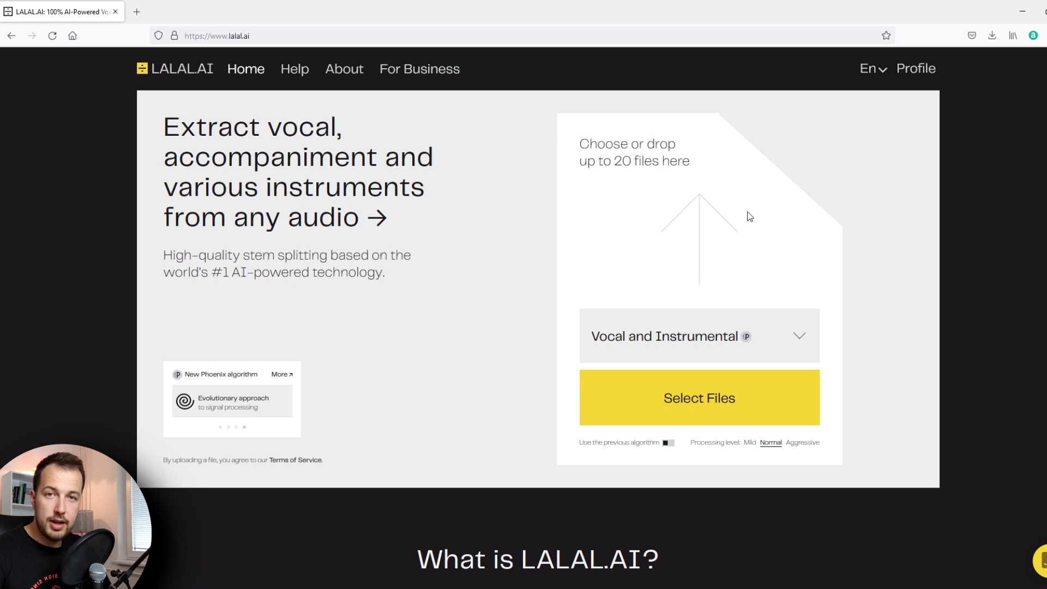
- Review the available stem separation types from Vocal and Instrumental through Synthesizer, keeping Vocal and Instrumental
left_click(756, 356)
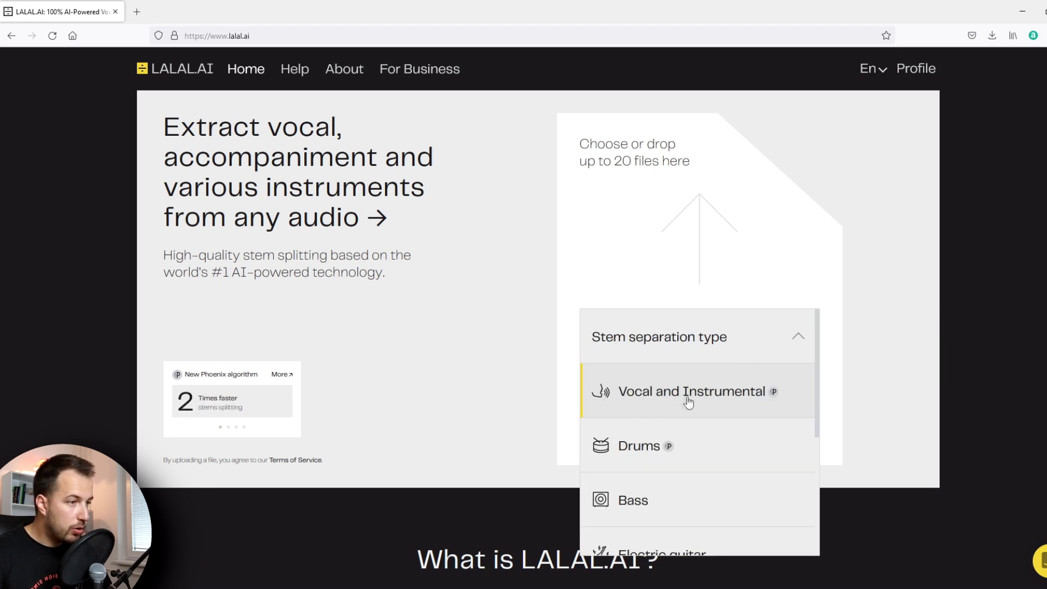
scroll(709, 424, "down", 2)
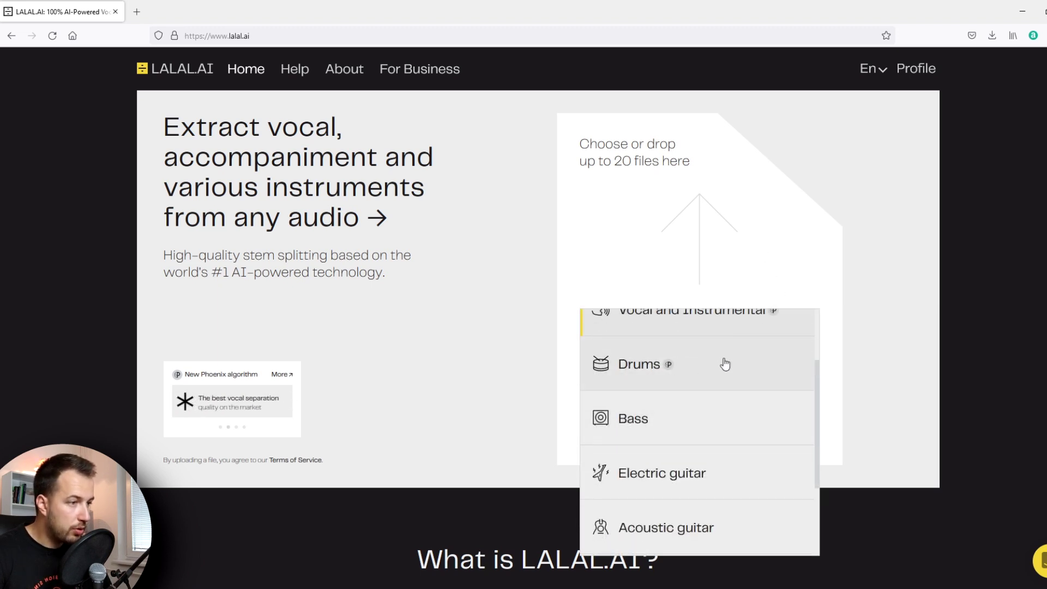
scroll(699, 395, "down", 2)
scroll(688, 413, "down", 1)
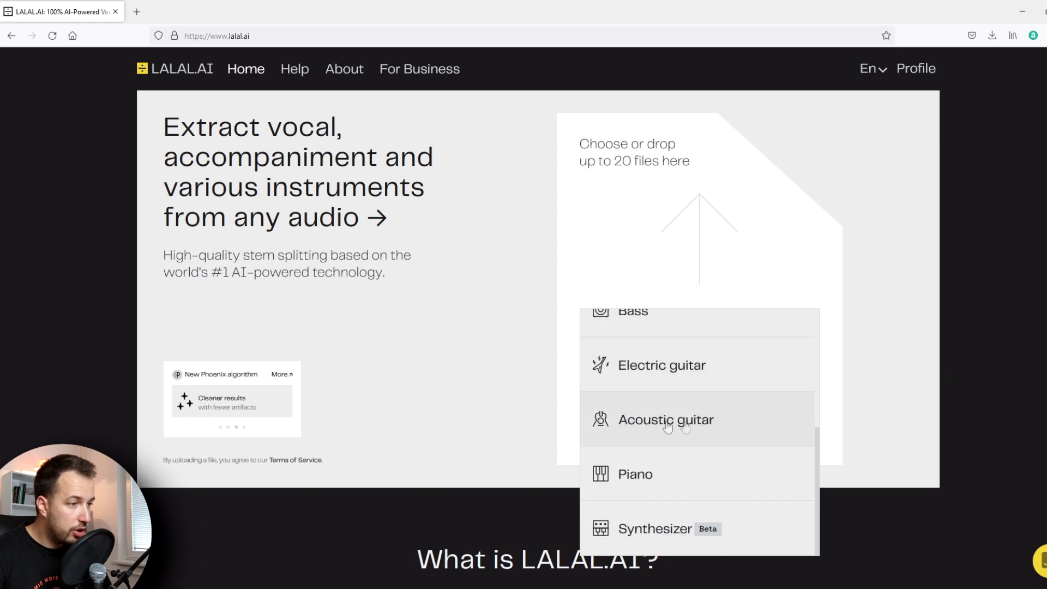
left_click(895, 299)
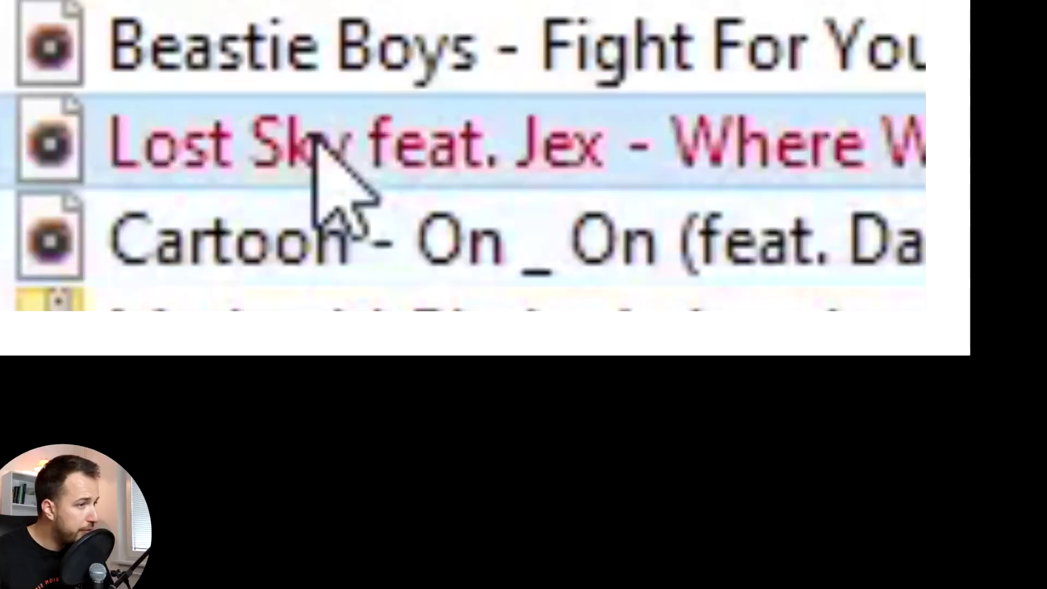
- Upload the Lost Sky and Cartoon MP3 files for Vocal and Instrumental separation and check the stem choices for the Lost Sky file
left_click(303, 256, "shift")
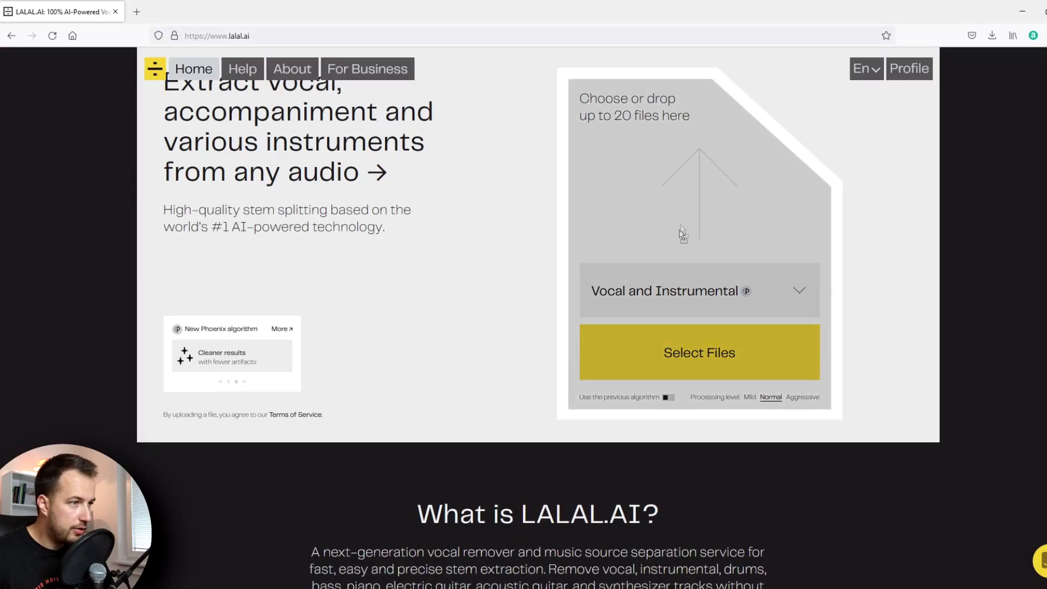
left_click_drag(681, 213, 681, 211)
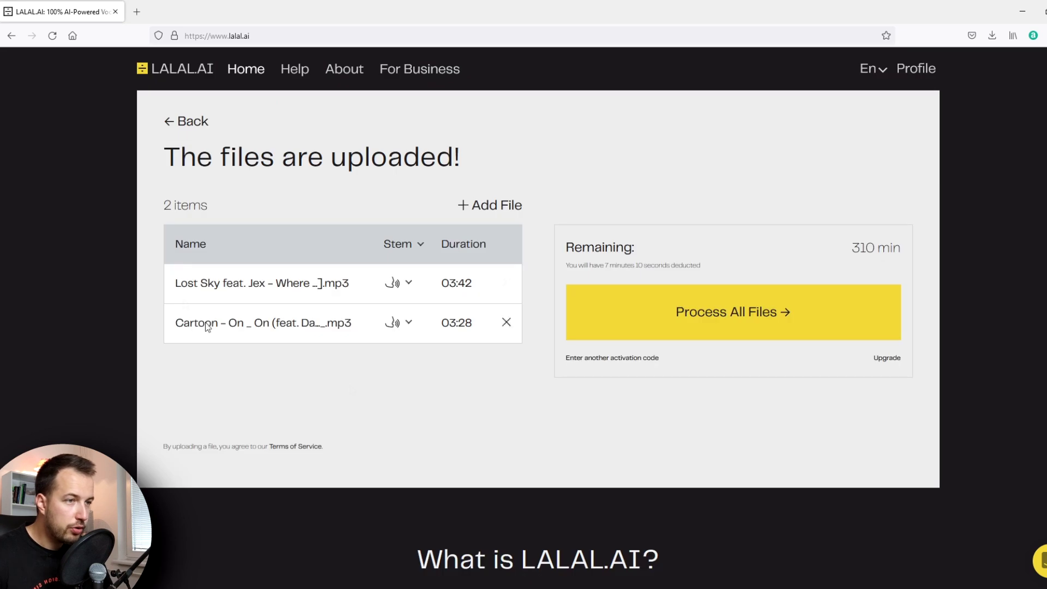
left_click(409, 284)
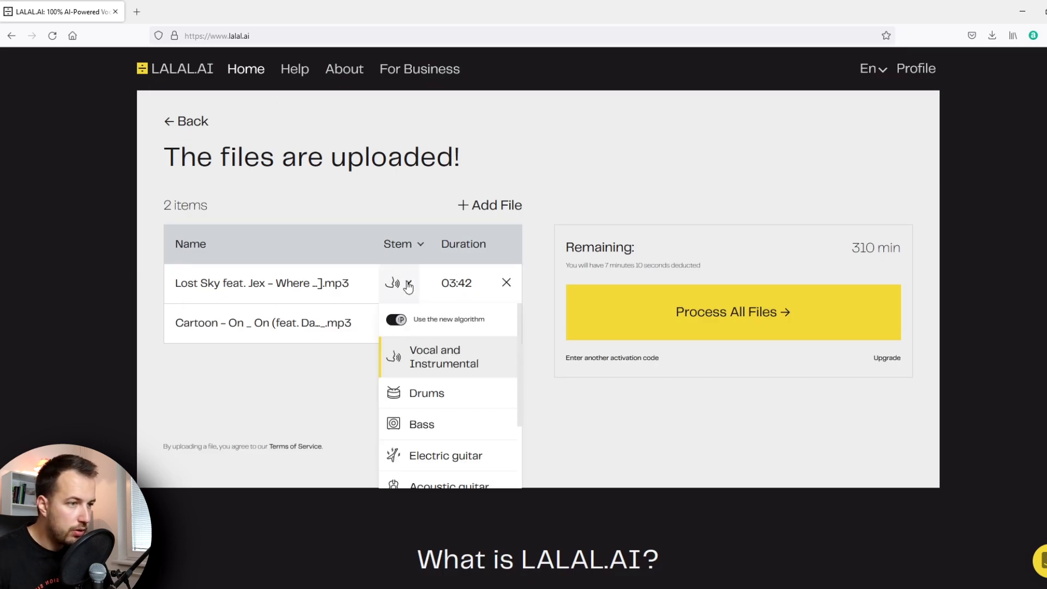
left_click(359, 372)
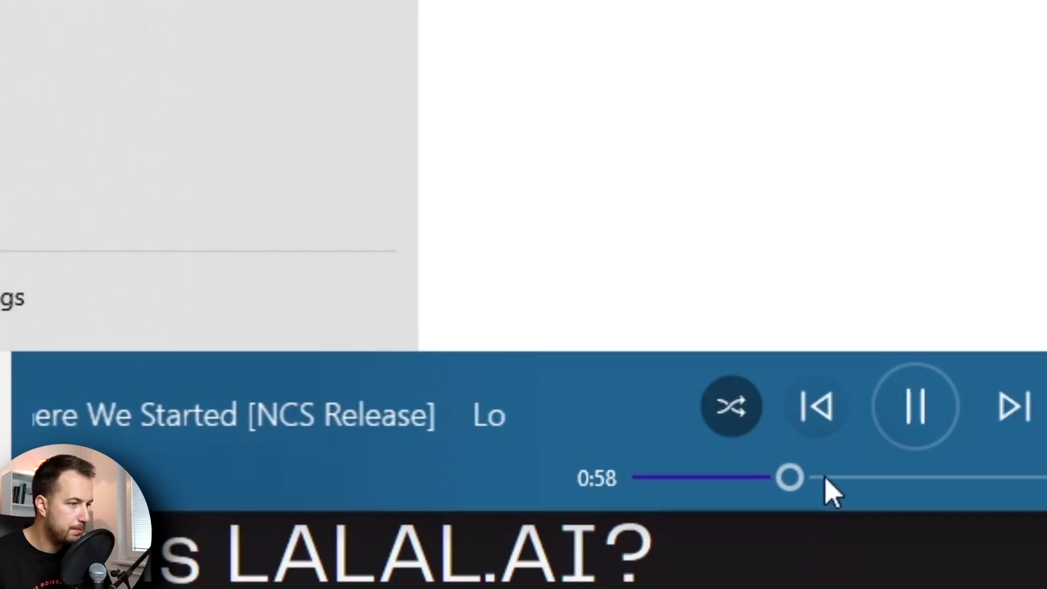
- Listen to a further part of the original Lost Sky song and inspect the split stems of the Cartoon song
left_click(824, 479)
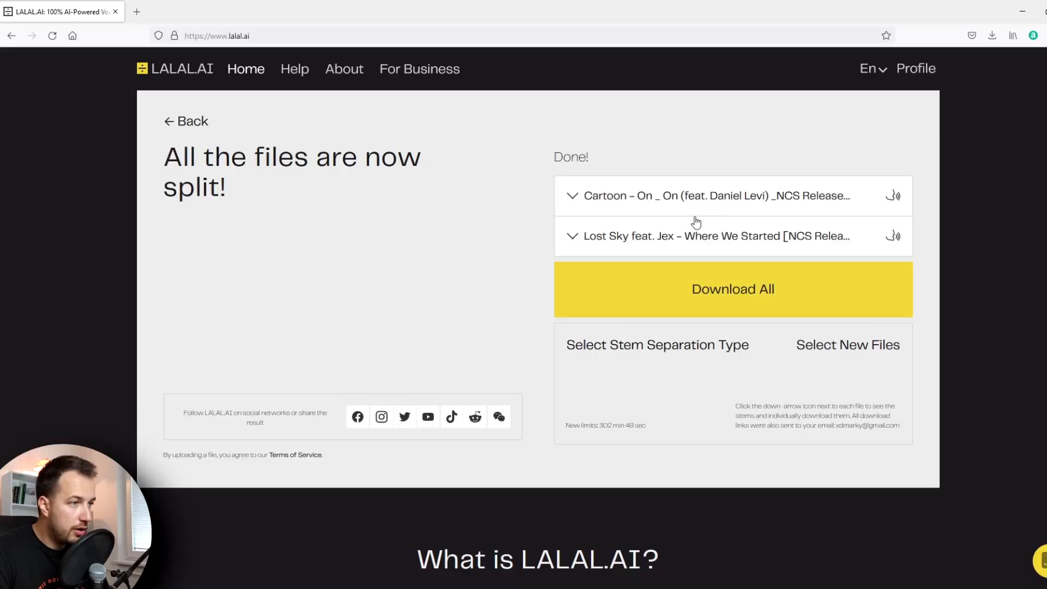
left_click(660, 195)
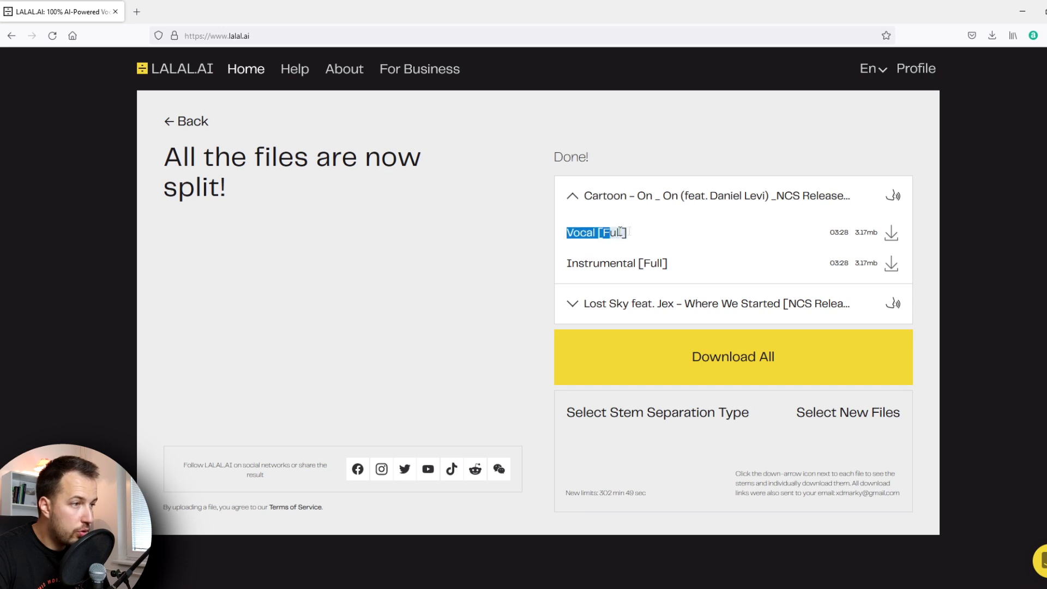
left_click(636, 196)
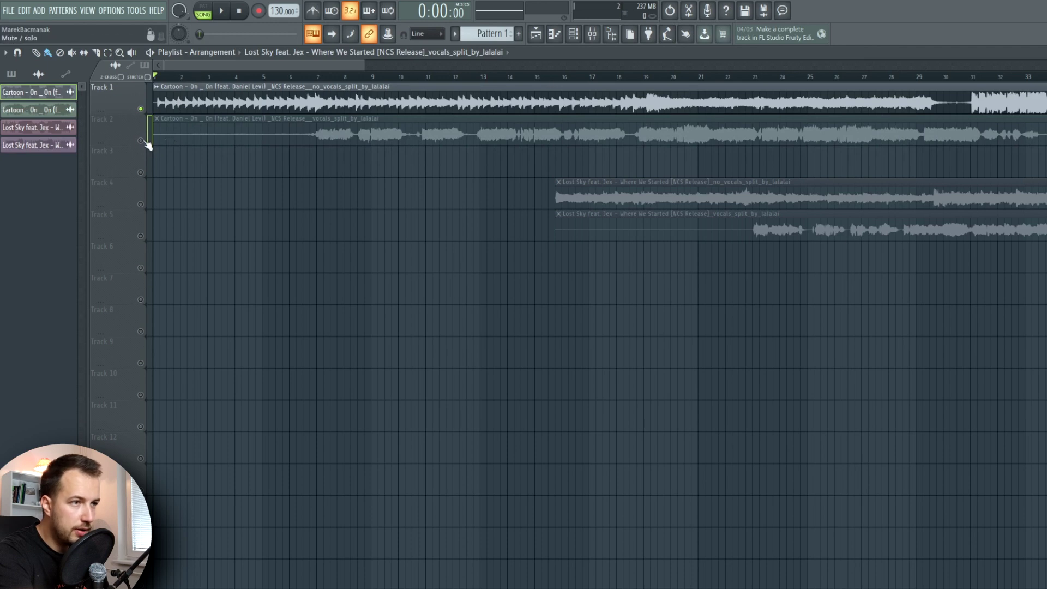
- In FL Studio, solo the Cartoon vocal stem on Track 2 and listen to it from about bar 18
right_click(146, 144)
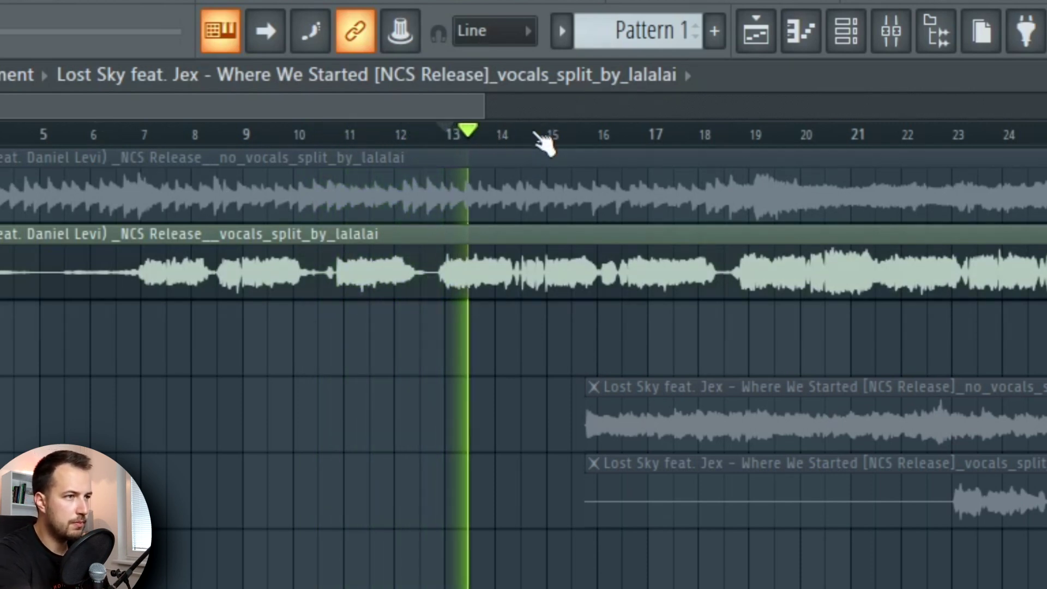
left_click(725, 140)
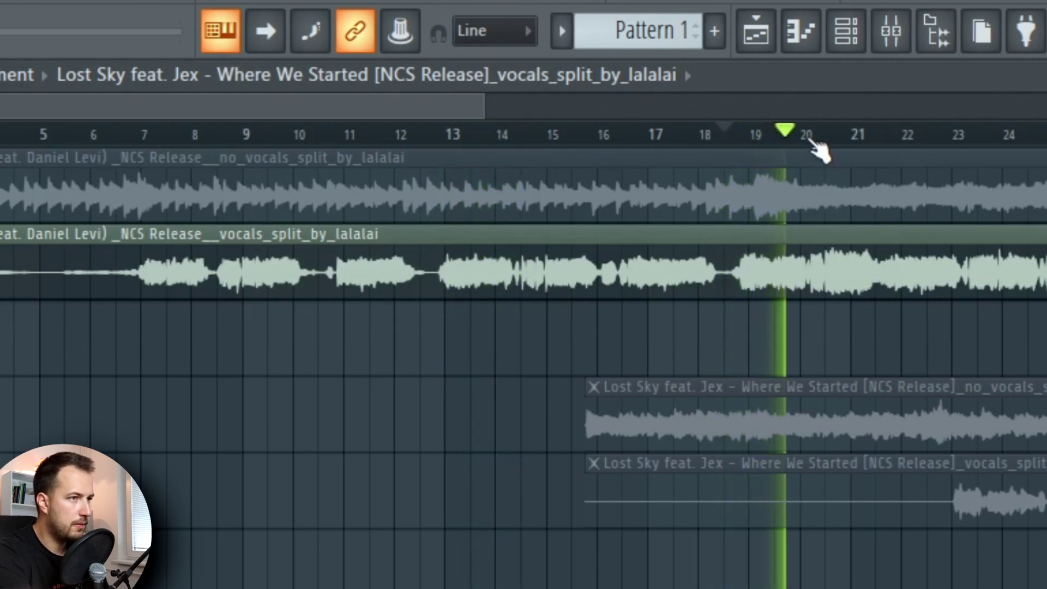
scroll(815, 146, "up", 2)
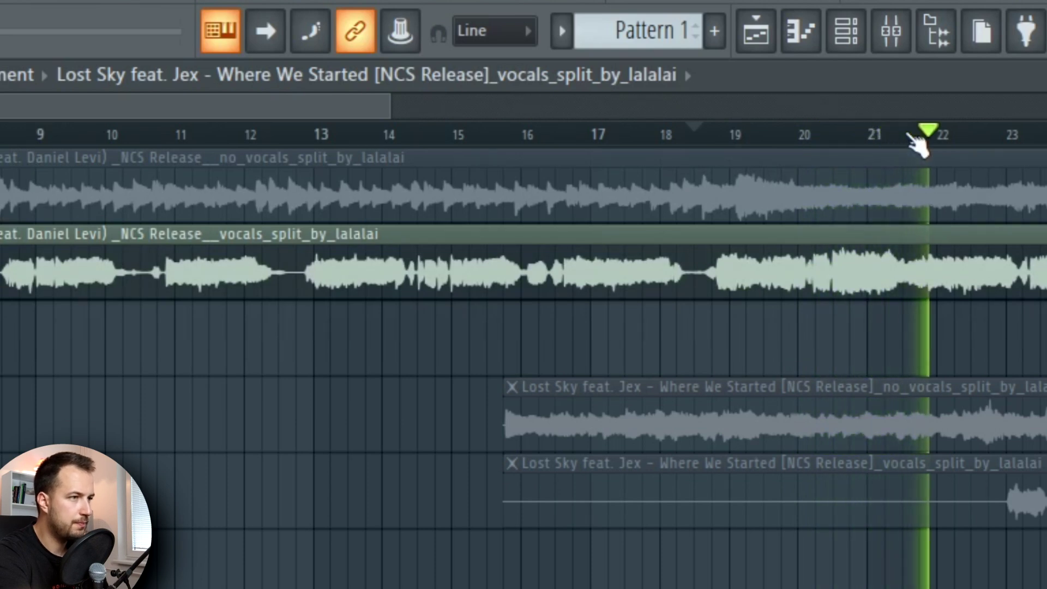
scroll(917, 144, "down", 2)
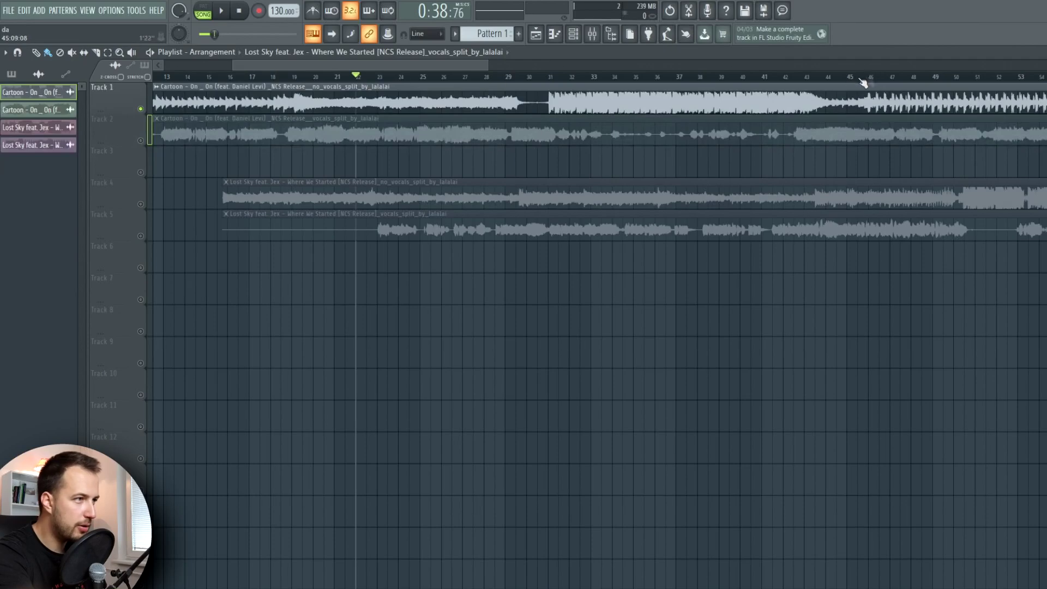
- Play the Cartoon instrumental stem on its own from about bar 45
left_click_drag(475, 66, 577, 86)
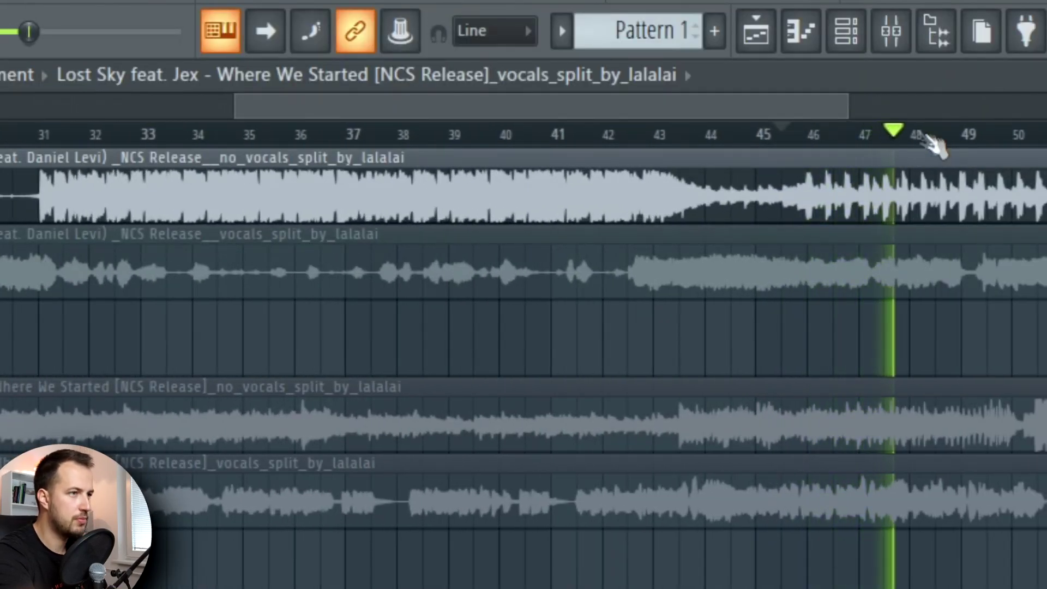
left_click_drag(791, 105, 827, 116)
key("space")
- Play the Cartoon vocal stem alone from about bar 45, and also together with the instrumental stem
key("space")
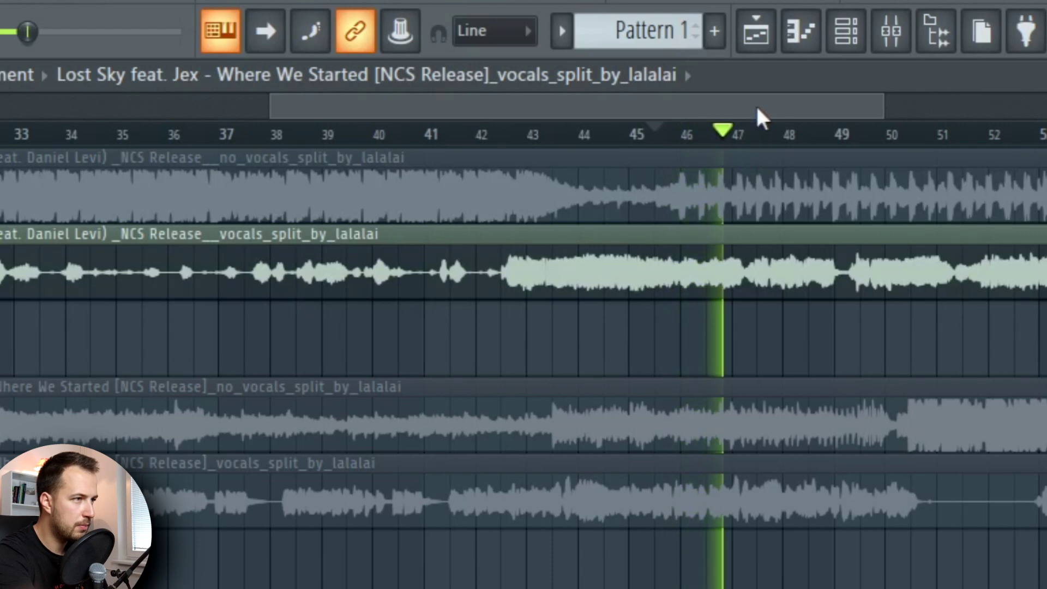
left_click_drag(755, 105, 821, 108)
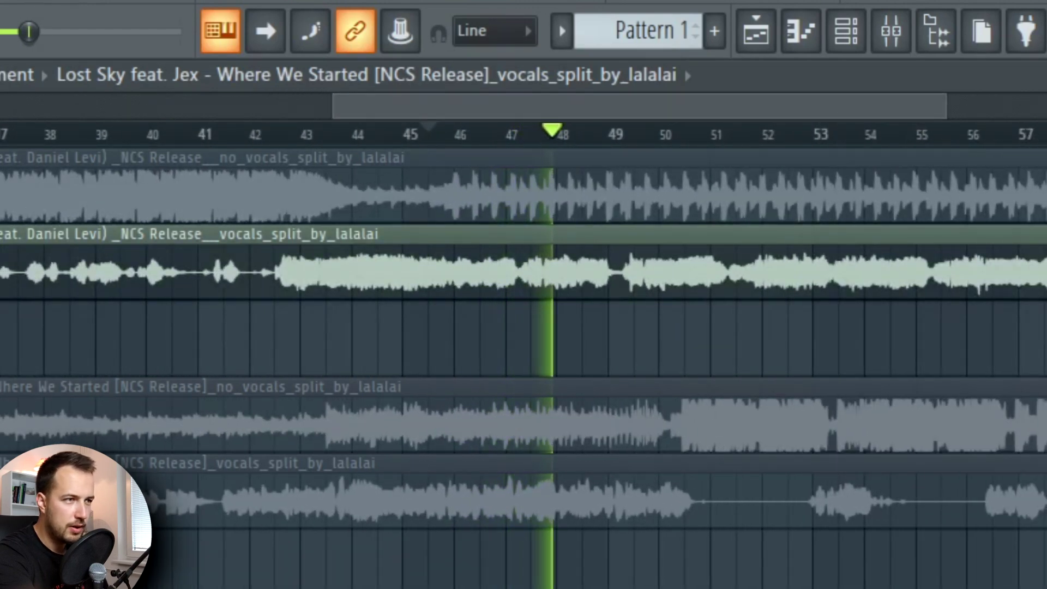
key("space")
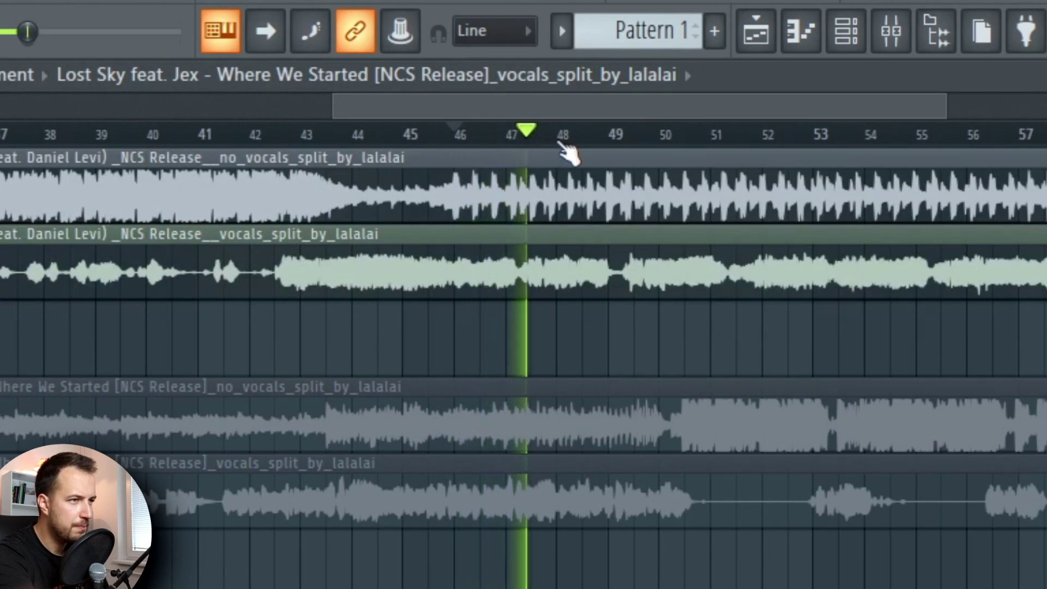
key("space")
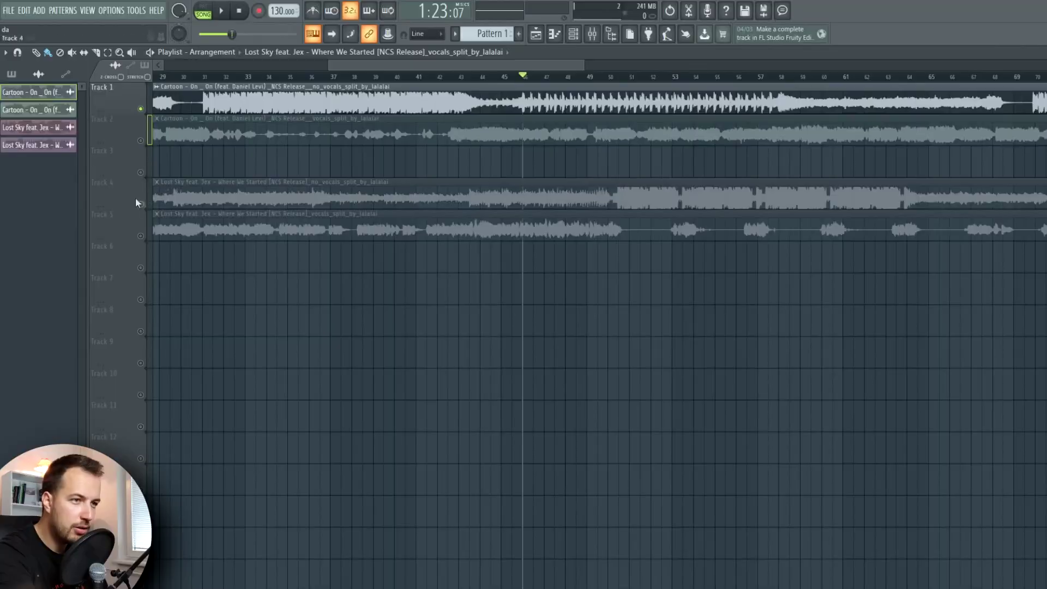
- Solo the Lost Sky instrumental on Track 4, enable its vocal stem on Track 5, and listen to both together
left_click(136, 203)
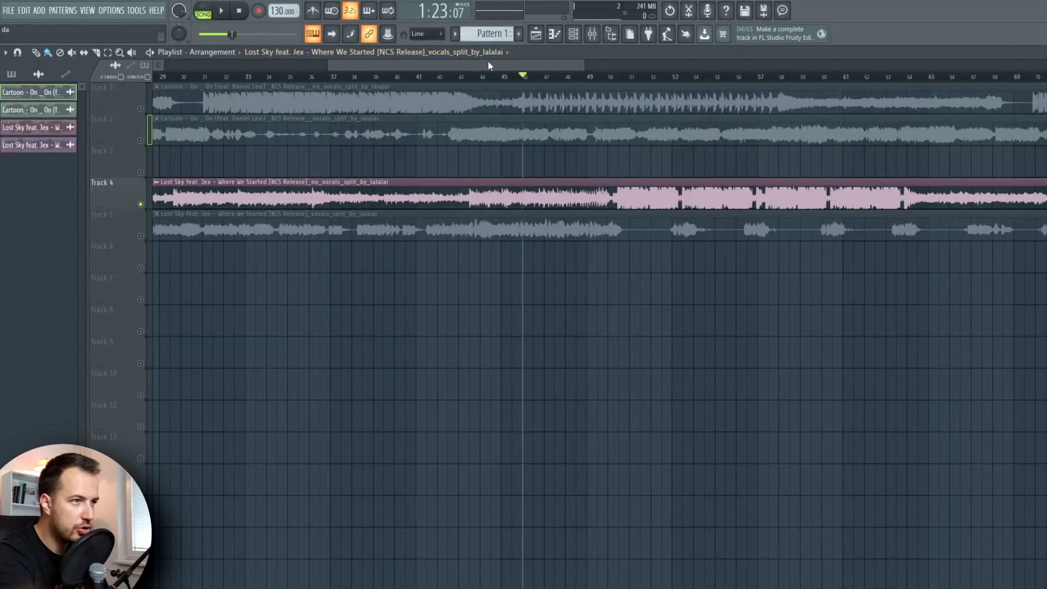
left_click_drag(488, 66, 447, 66)
left_click(140, 236)
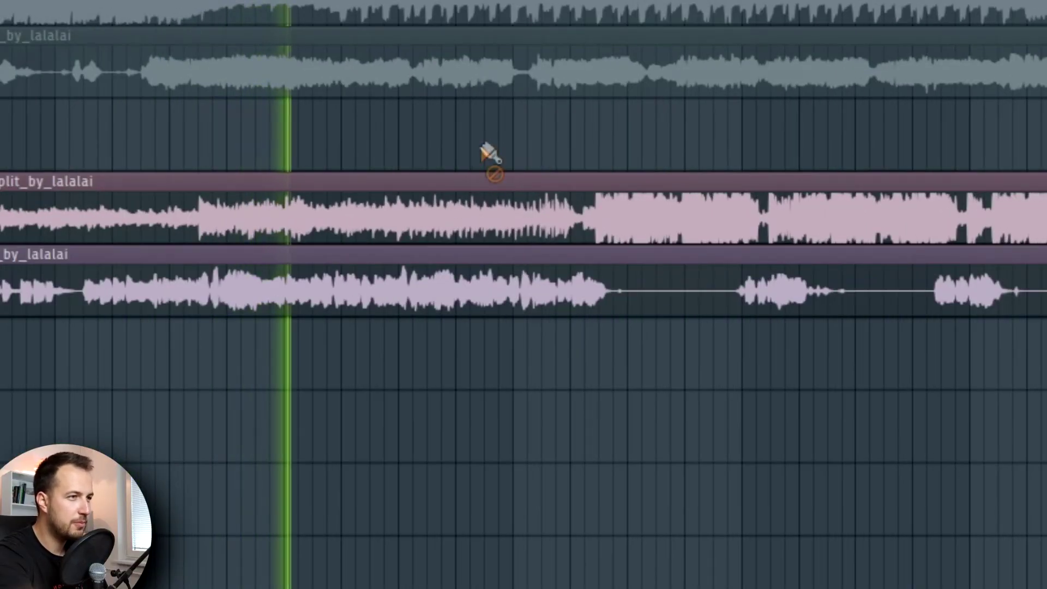
scroll(467, 115, "left", 2)
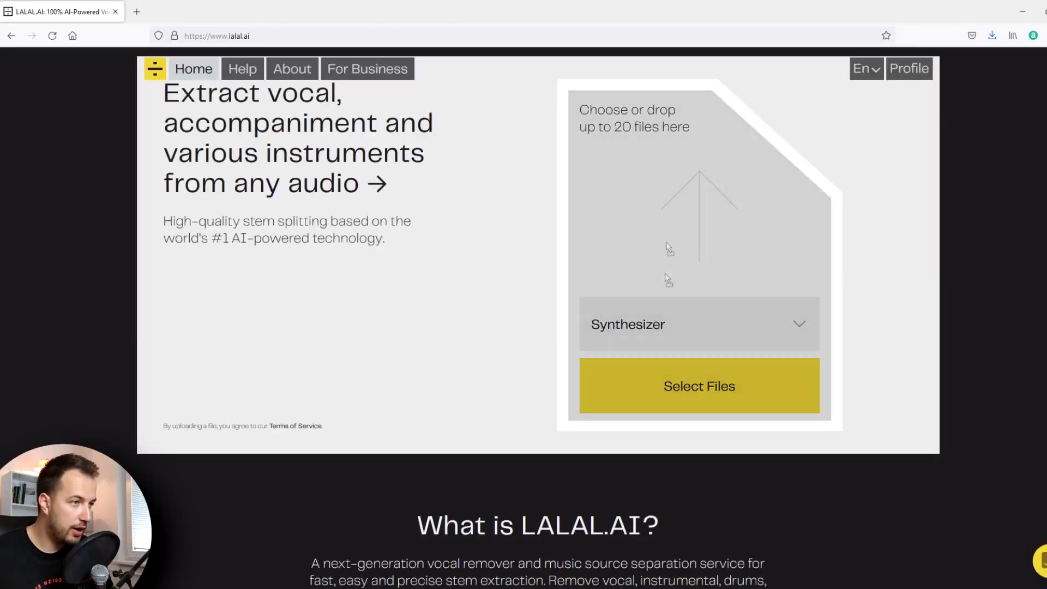
- Upload the Beastie Boys song to LALAL.AI and listen to several parts of its extracted vocal preview
left_click_drag(670, 248, 706, 213)
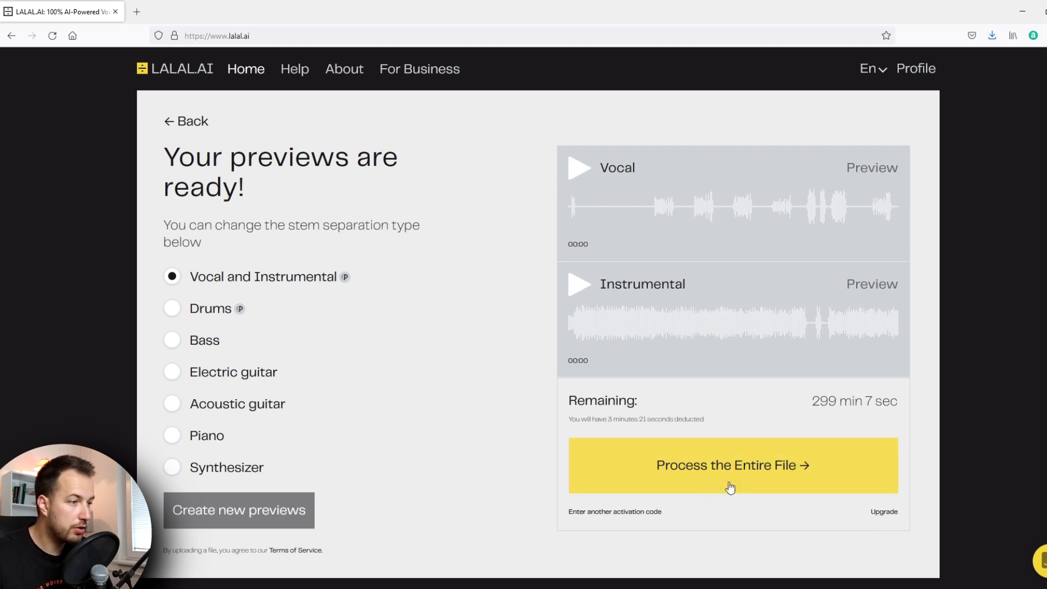
left_click(580, 171)
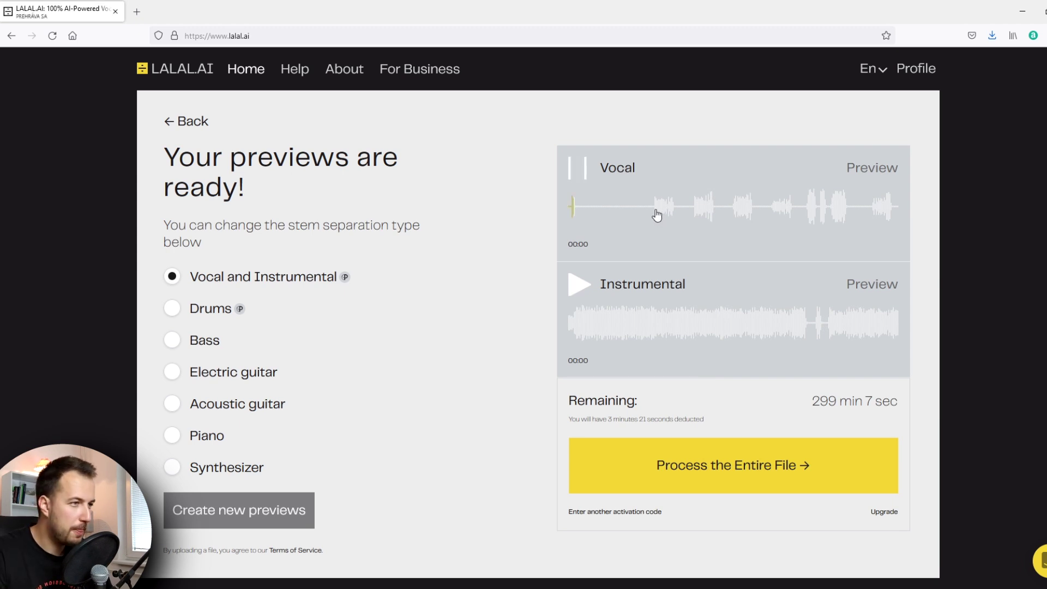
left_click(655, 210)
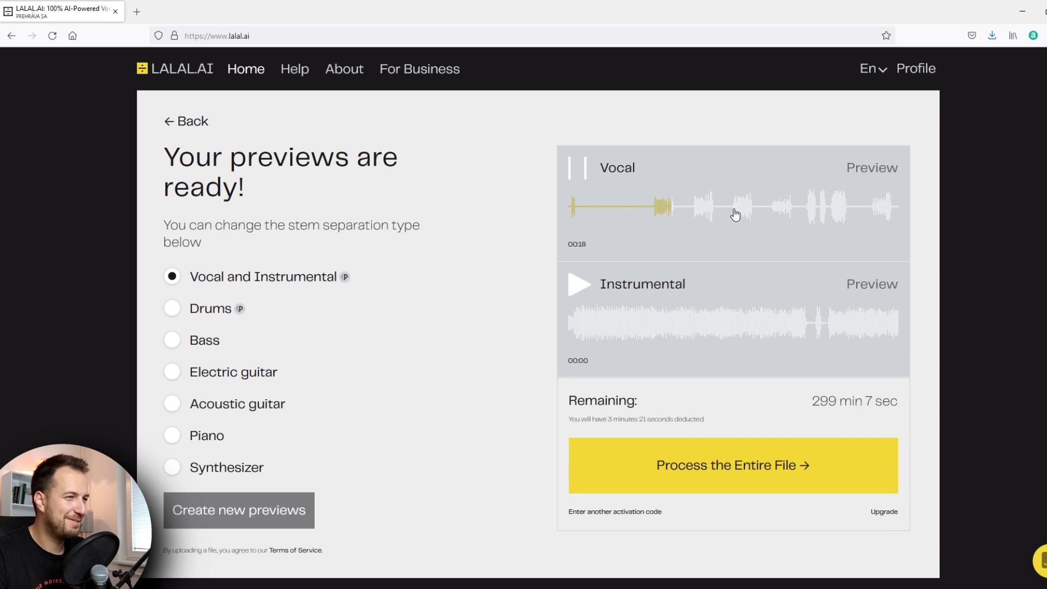
left_click(736, 214)
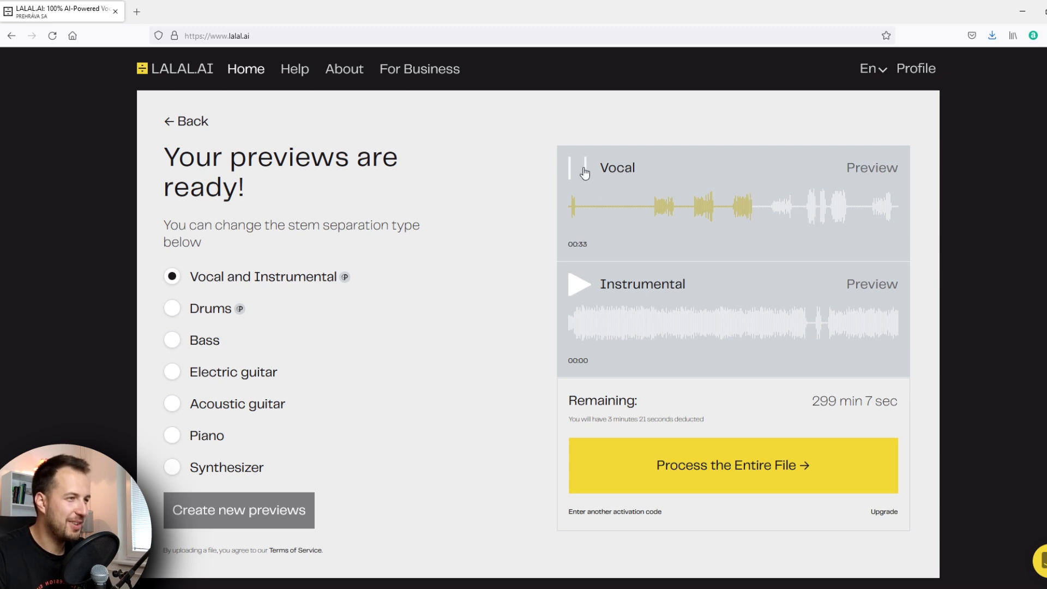
left_click(804, 215)
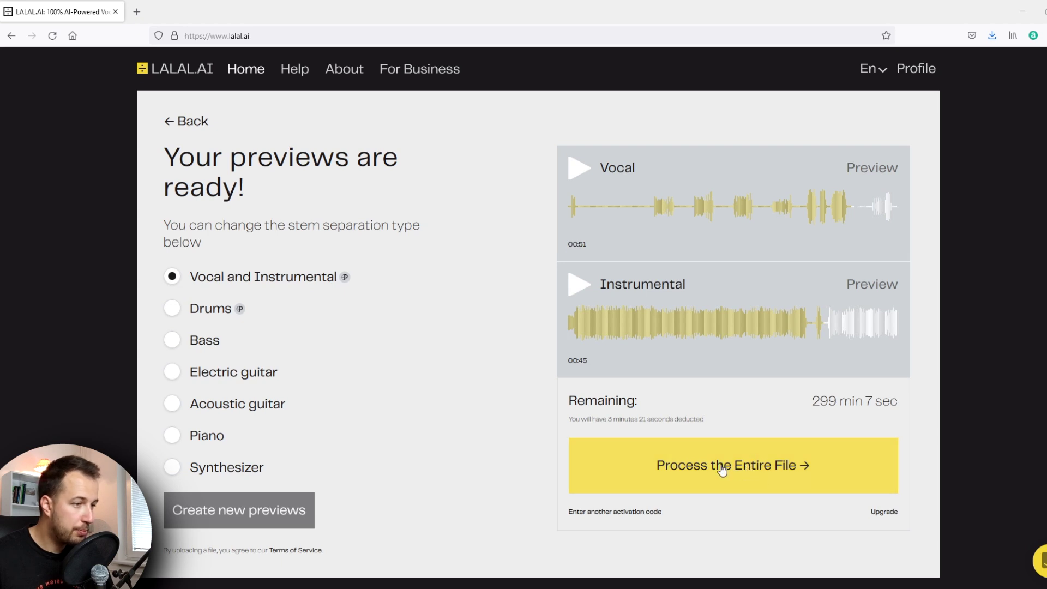
- Process the entire file into vocal and instrumental stems, and play the song's drums preview
left_click(752, 468)
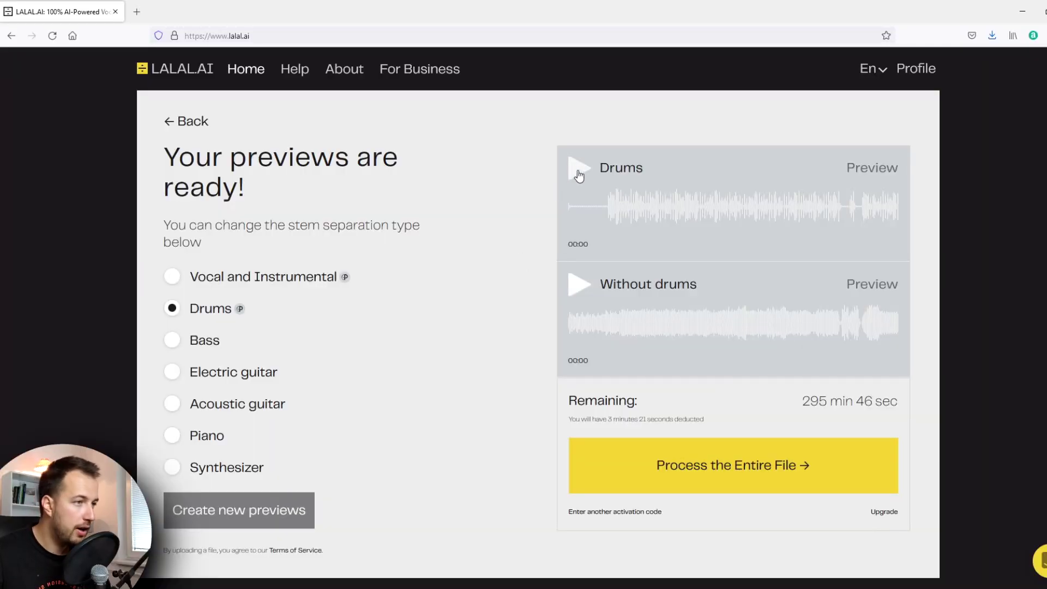
left_click(582, 170)
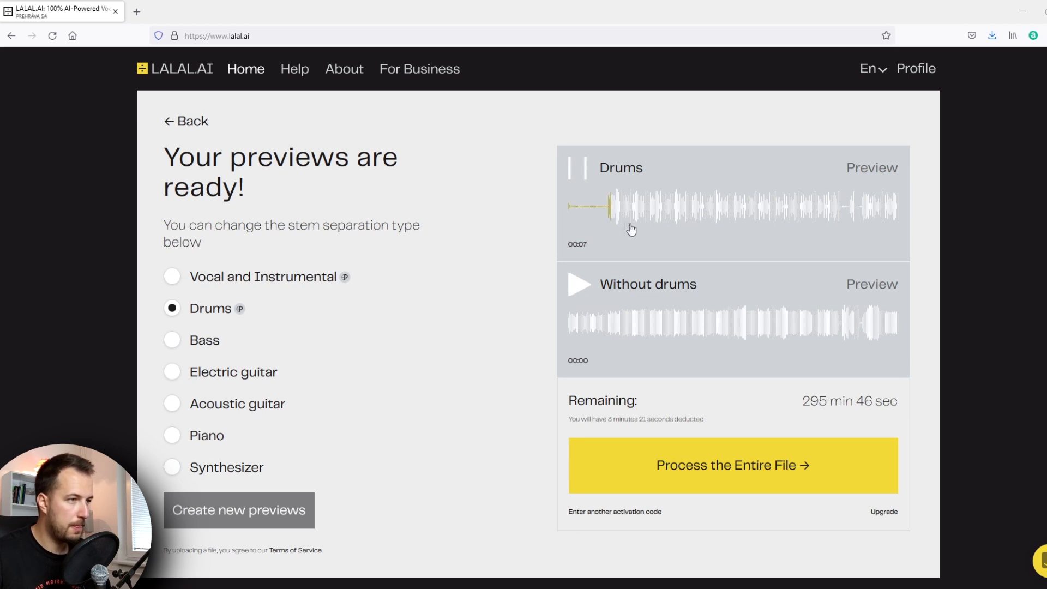
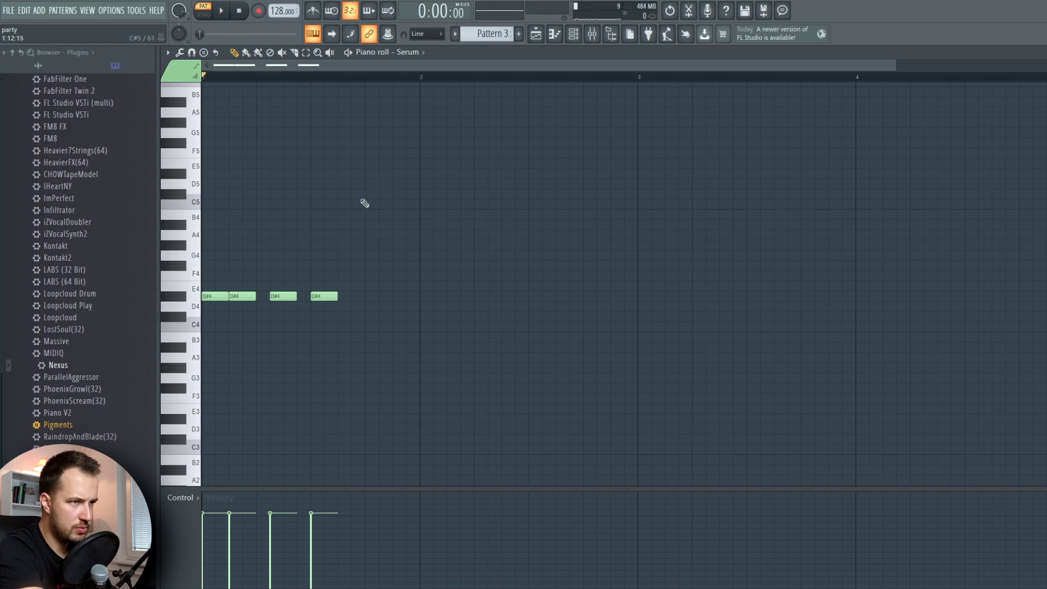
- In FL Studio, add two short D#5 notes at the end of bar 1 and a run of C5 notes in bar 2 of Serum's Pattern 3
left_click_drag(367, 192, 426, 264)
key("space")
left_click_drag(433, 204, 446, 204)
left_click(459, 204)
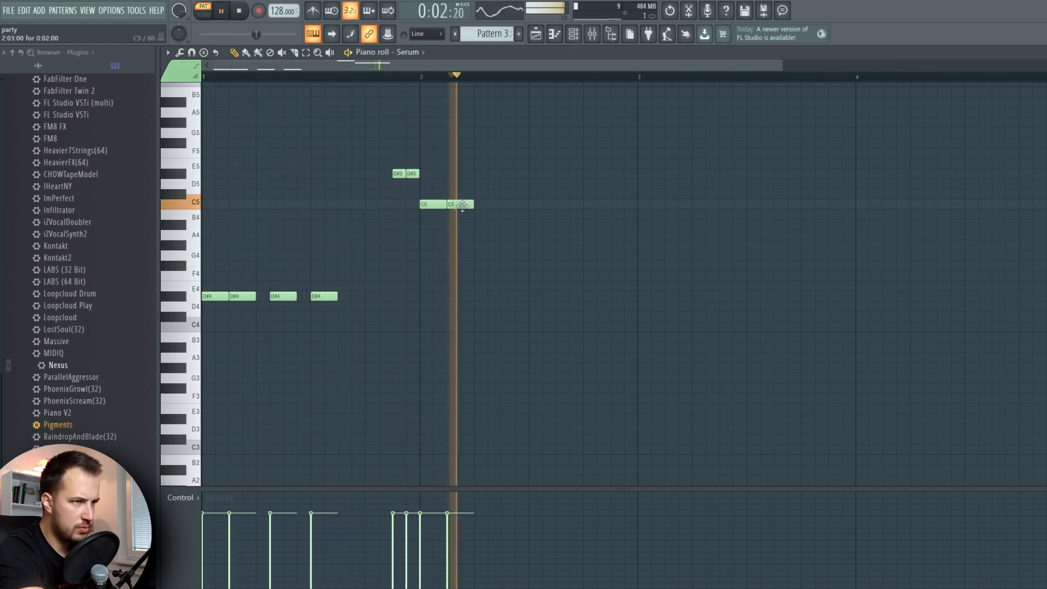
left_click(496, 205)
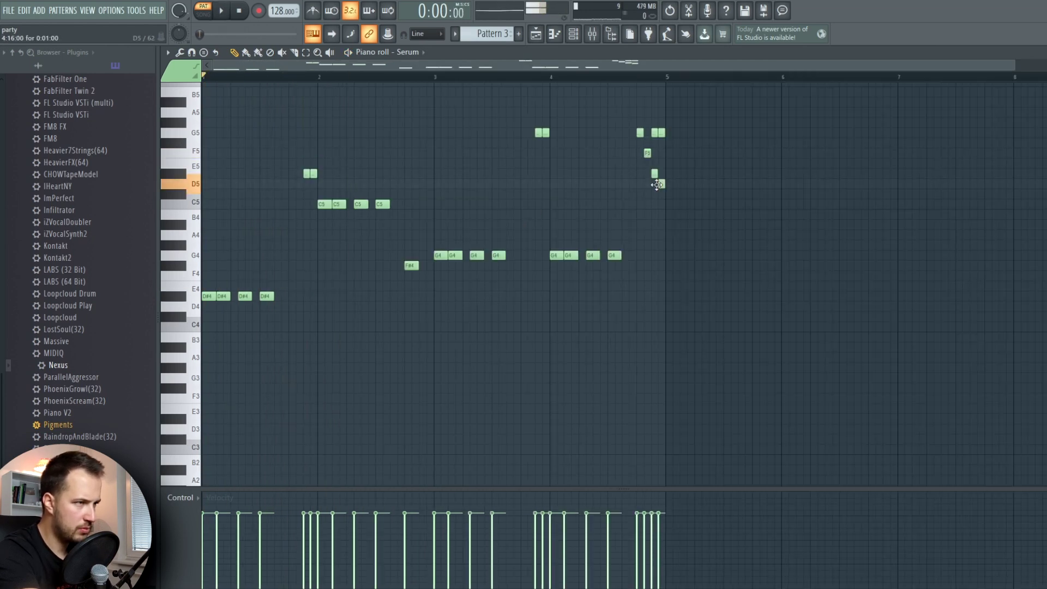
- Play the Serum melody from the middle of bar 4 and return to the song arrangement
left_click(615, 77)
key("space")
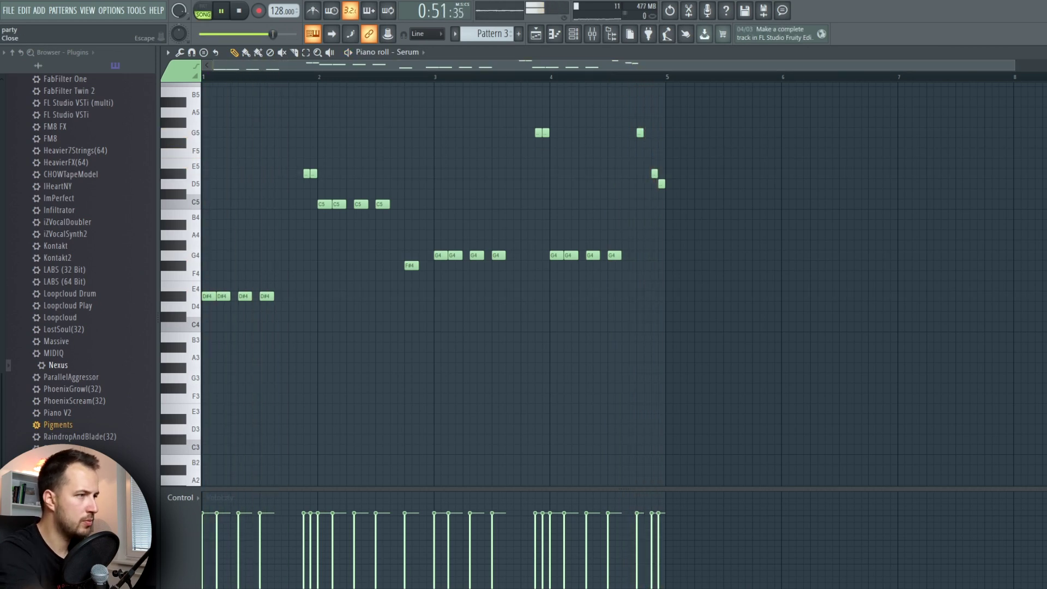
key("F7")
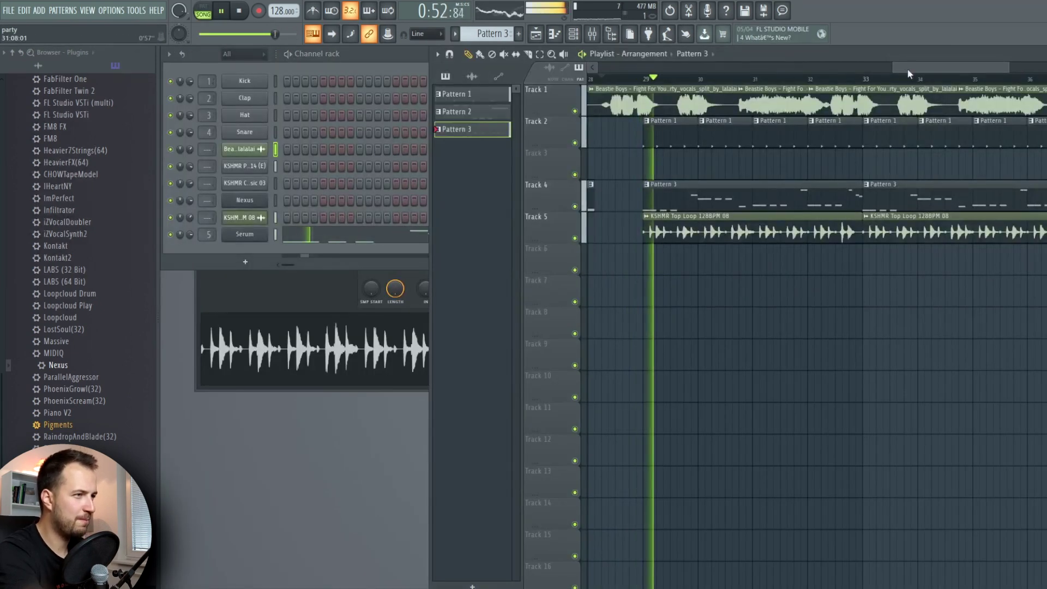
- Stack D#5, G5 and A#5 as a chord above the second low note in bar 1 of Nexus #2's Pattern 4
left_click_drag(909, 68, 907, 68)
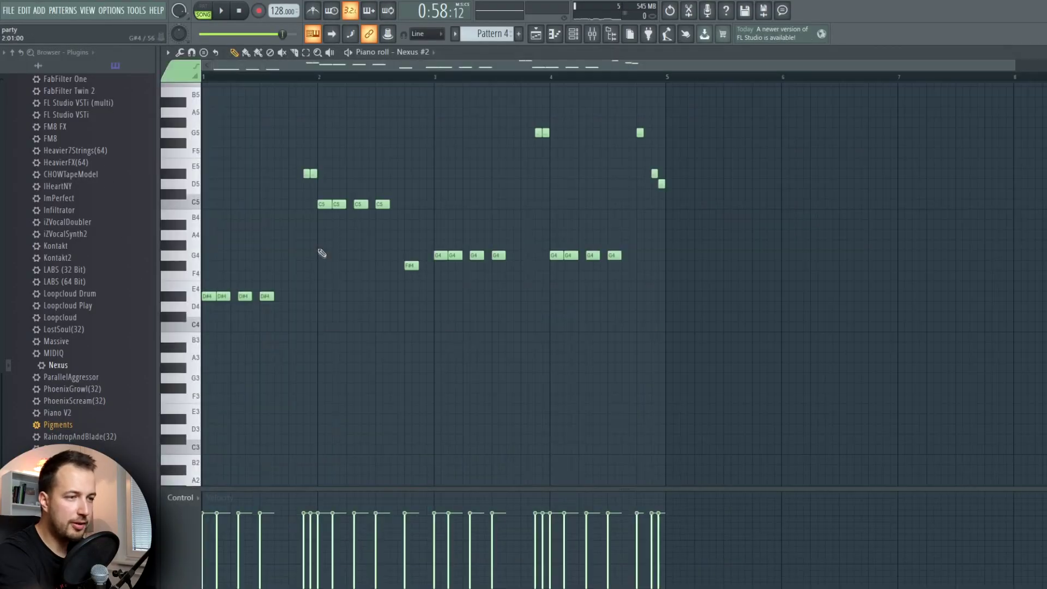
scroll(544, 205, "up", 2)
left_click(292, 175)
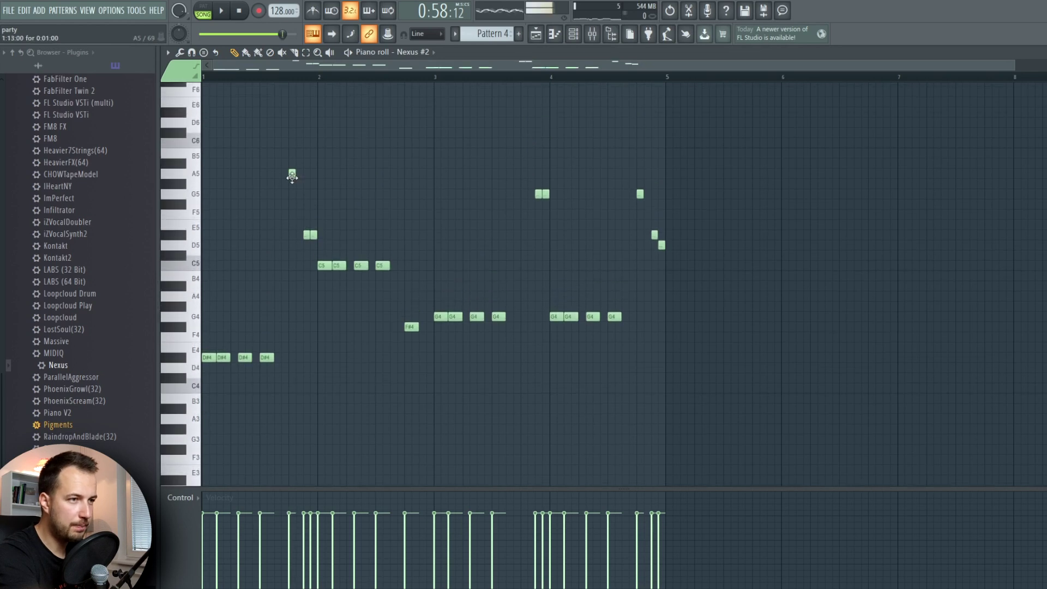
left_click(203, 12)
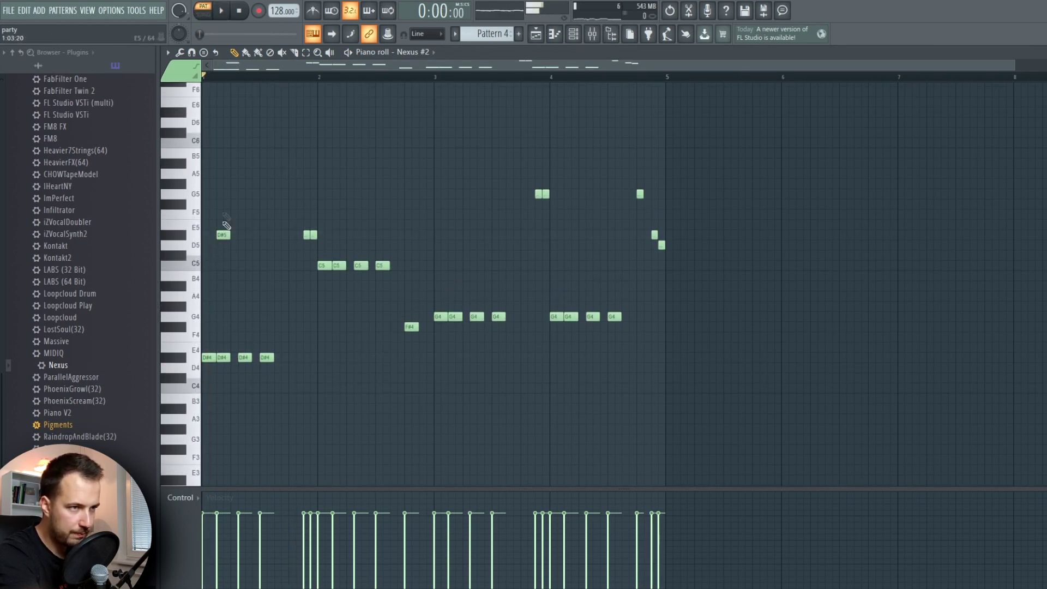
left_click_drag(218, 201, 219, 189)
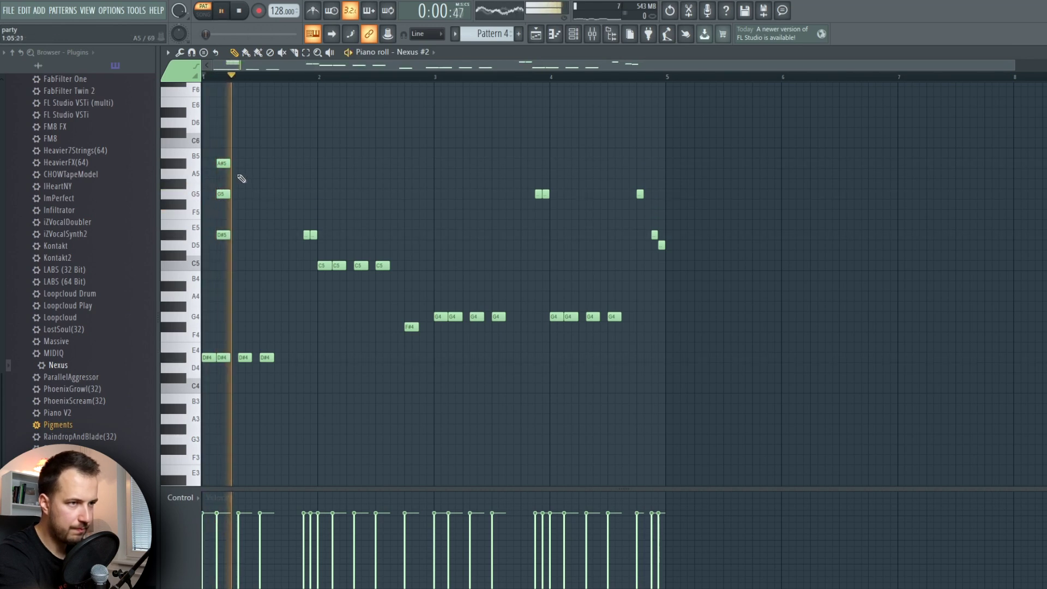
- Repeat the chord across bar 1, add C6–D#6–G6 chords in bar 2 and G5–A#5–D6 chords in bar 3, and continue into bar 4
key("ctrl+b")
key("ctrl+b")
key("space")
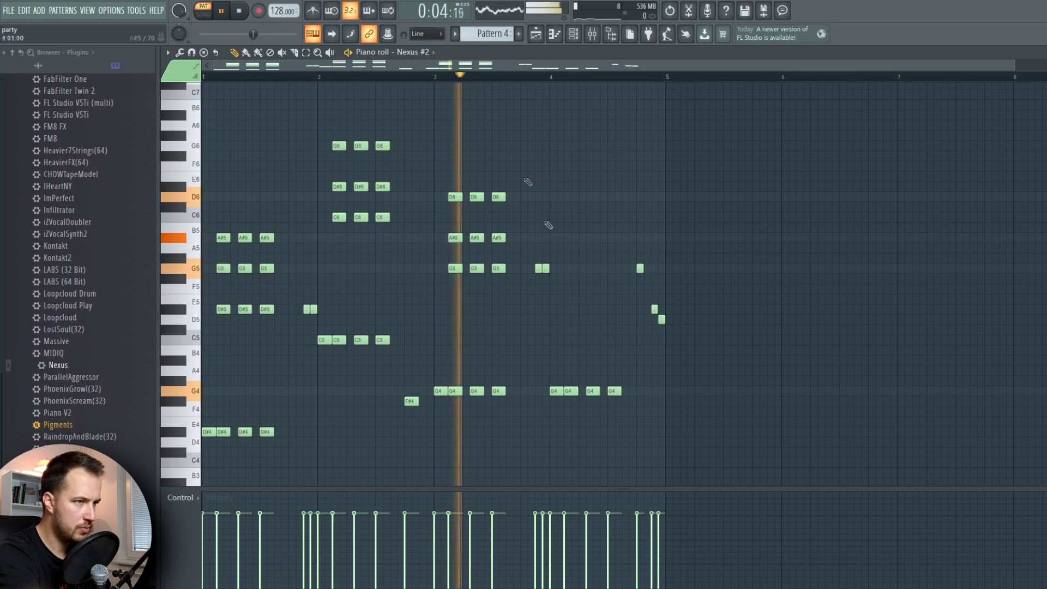
left_click_drag(526, 152, 569, 269)
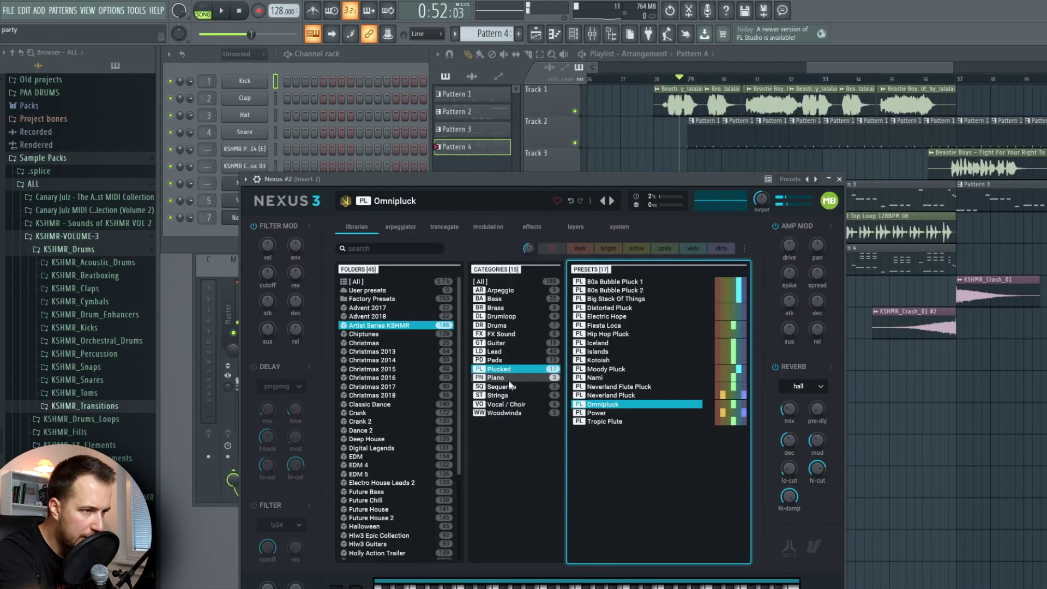
- Browse Nexus piano sounds, open the Nexus #3 part in Pattern 4 and audition the Artist Series KSHMR plucked preset Kotoish
left_click(502, 378)
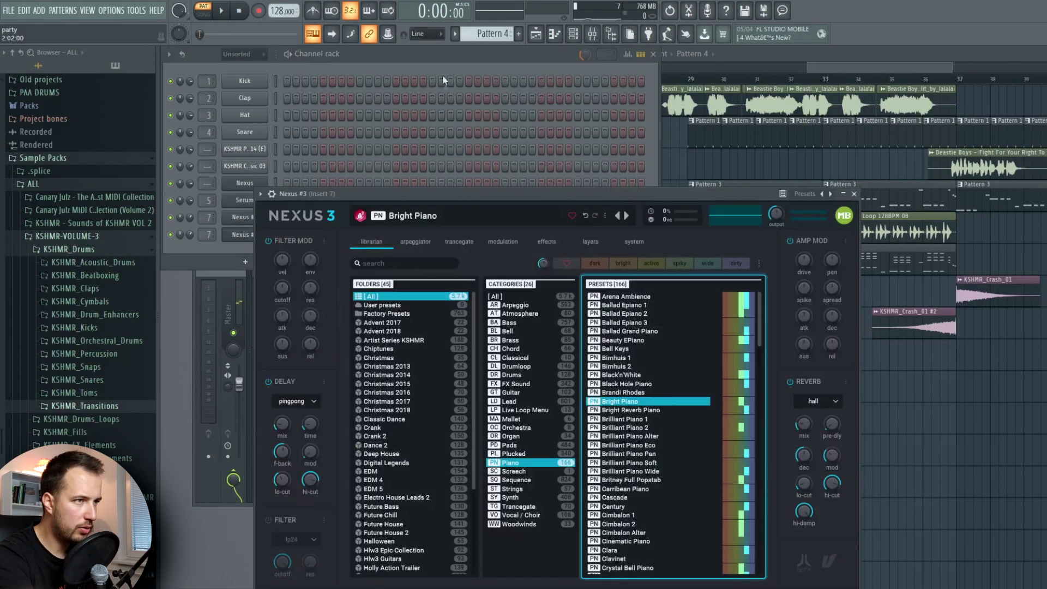
left_click(425, 93)
key("F7")
left_click_drag(213, 173, 512, 305)
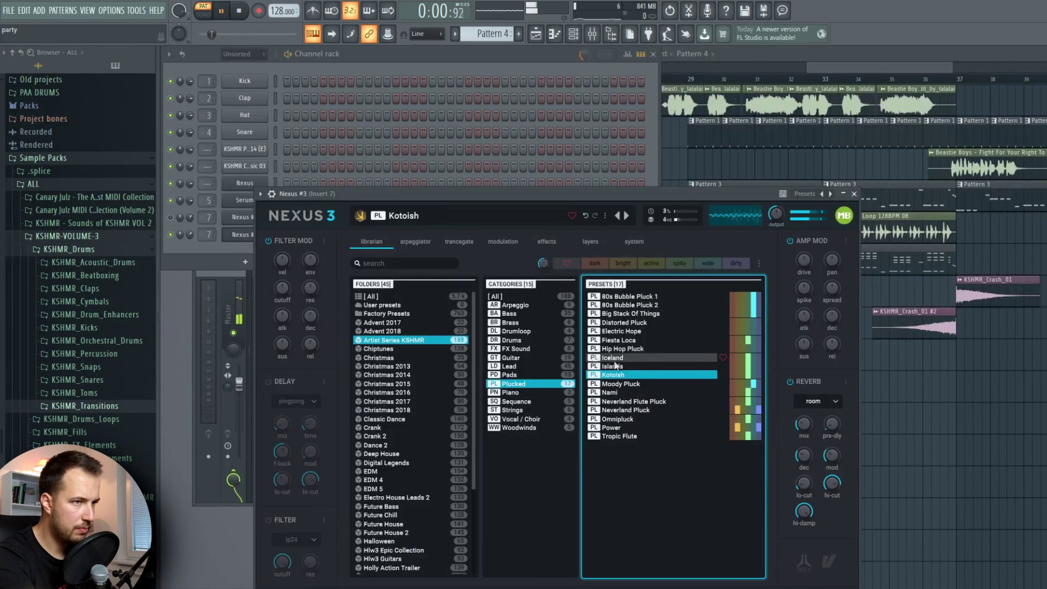
- Set the KSHMR_White_Noise_04 channel volume to 14% and close its channel settings
left_click(328, 152)
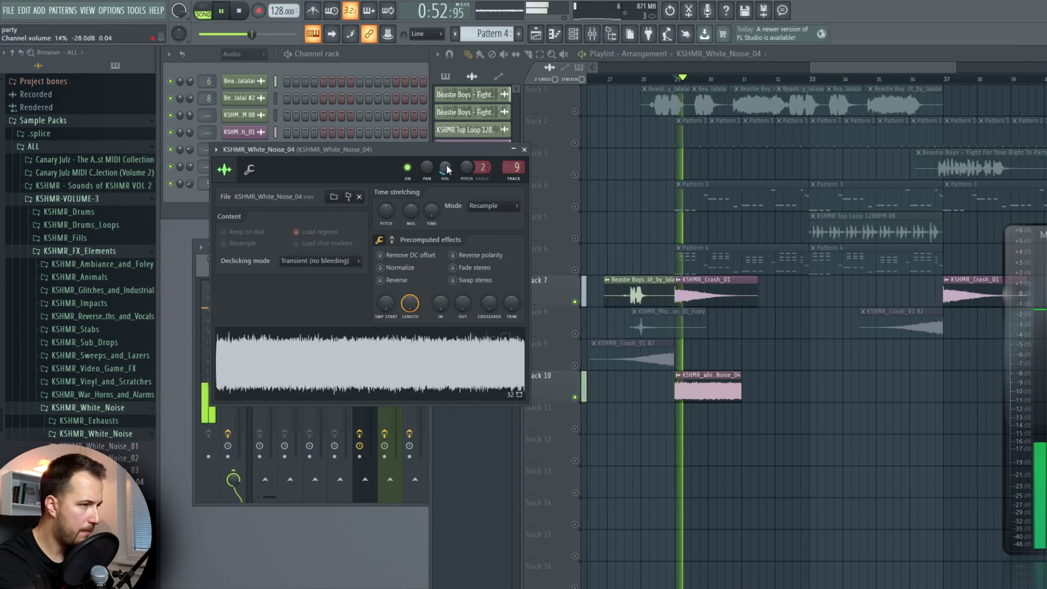
left_click(524, 148)
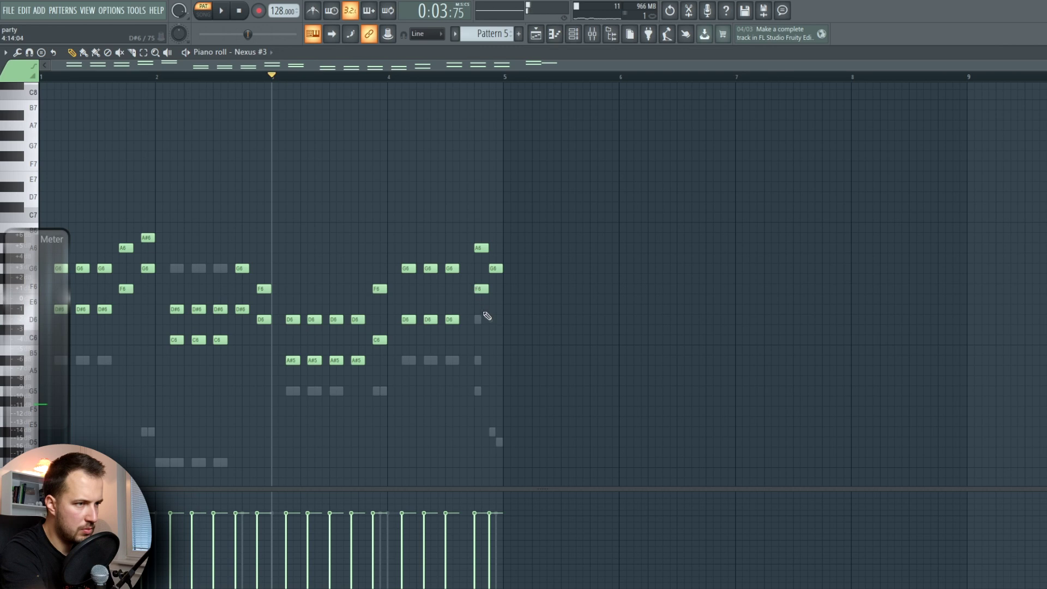
- In Nexus #3's Pattern 5, add D6 under the final G6, move the preceding A6–F6 pair one step earlier, and play the pattern
key("space")
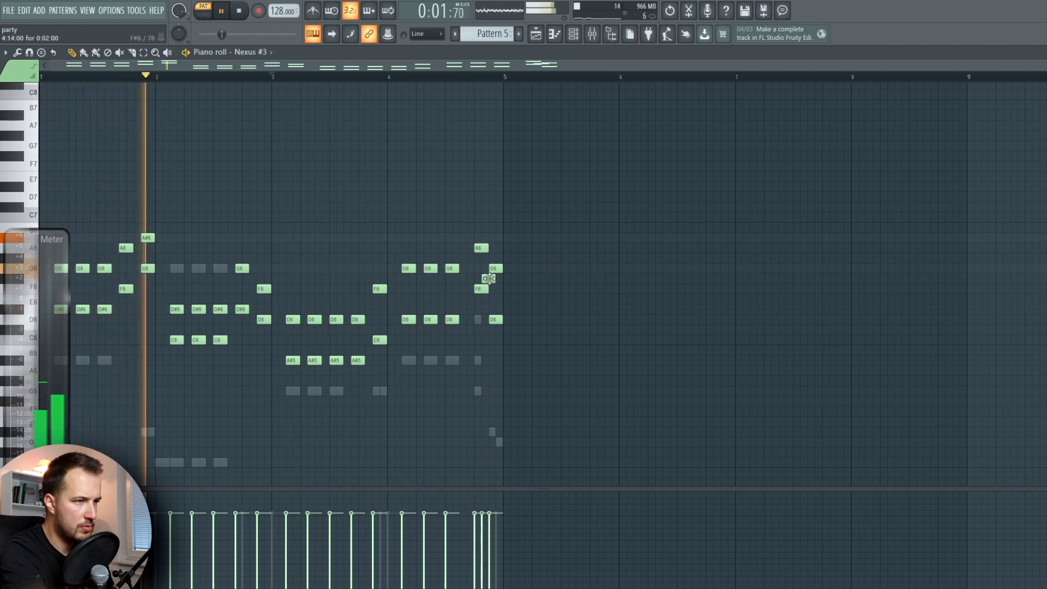
left_click_drag(483, 246, 476, 247)
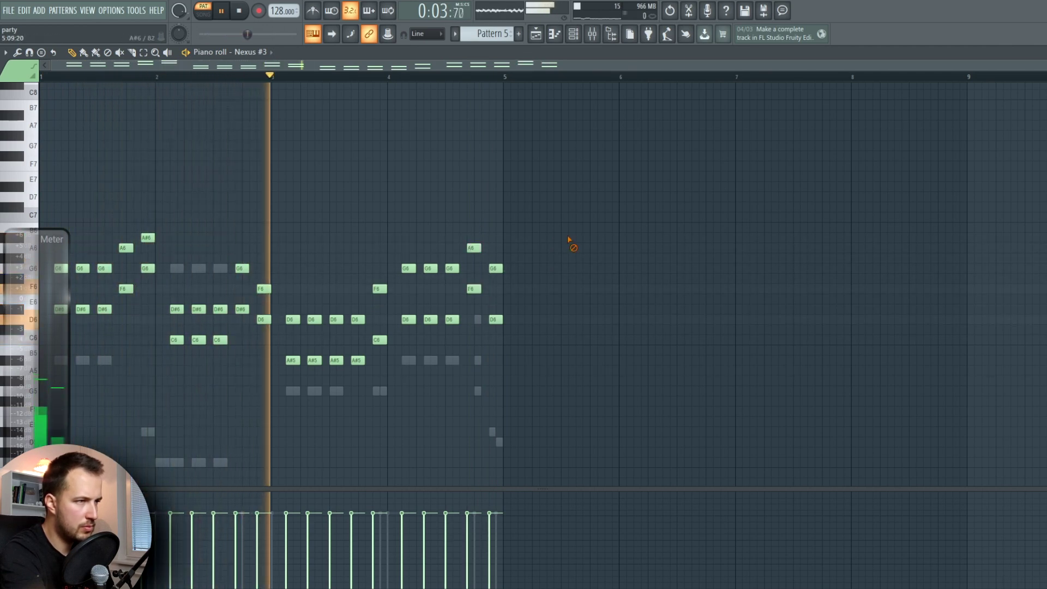
key("space")
- Select the top notes of Pattern 5's harmony, copy them an octave lower into Nexus #5's Pattern 7, and play the melody
left_click_drag(159, 213, 122, 250)
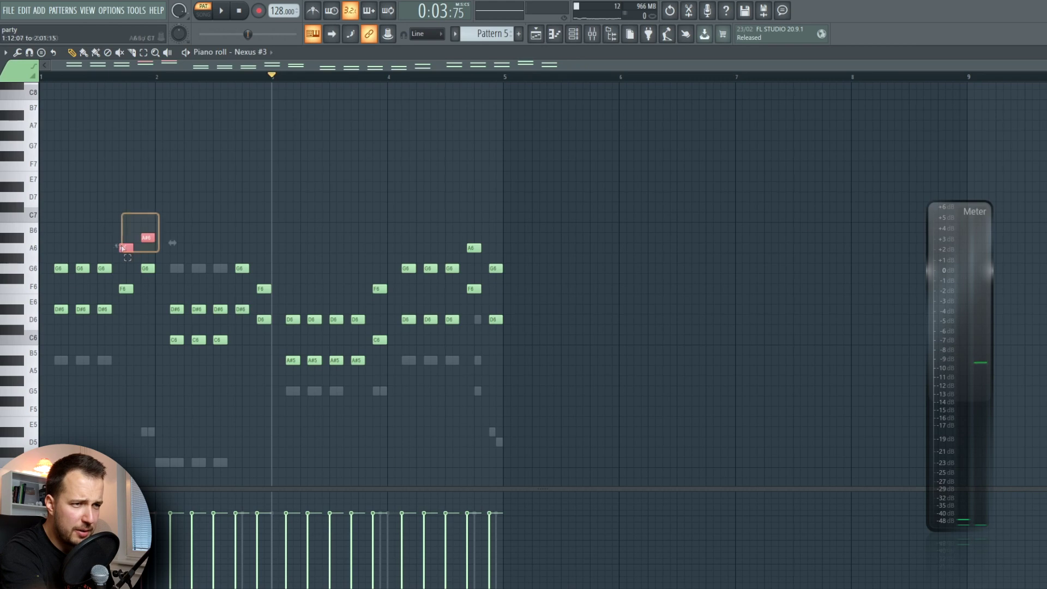
left_click_drag(166, 284, 225, 322)
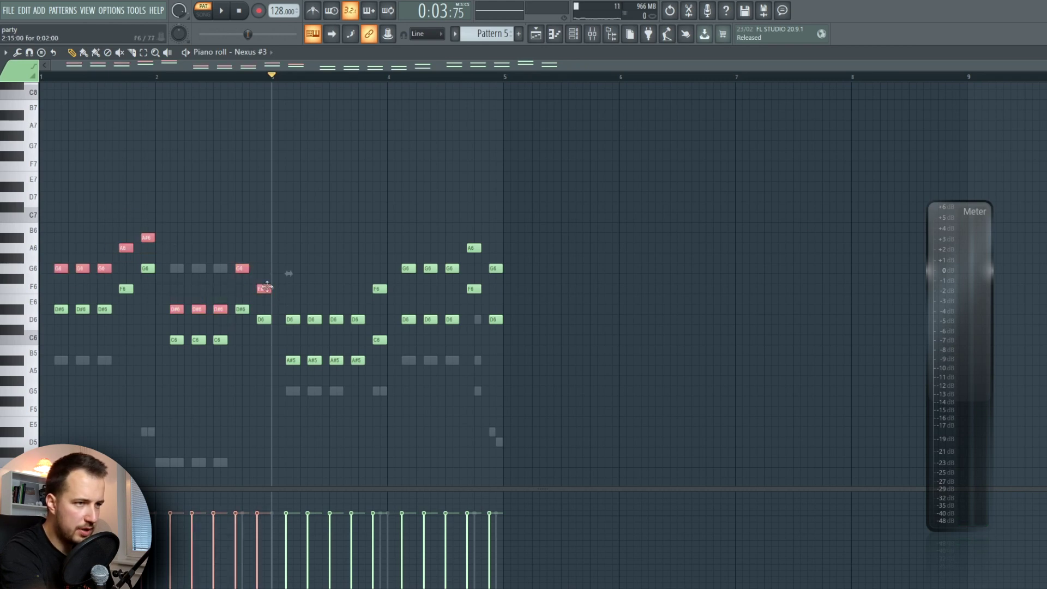
left_click_drag(292, 313, 360, 329)
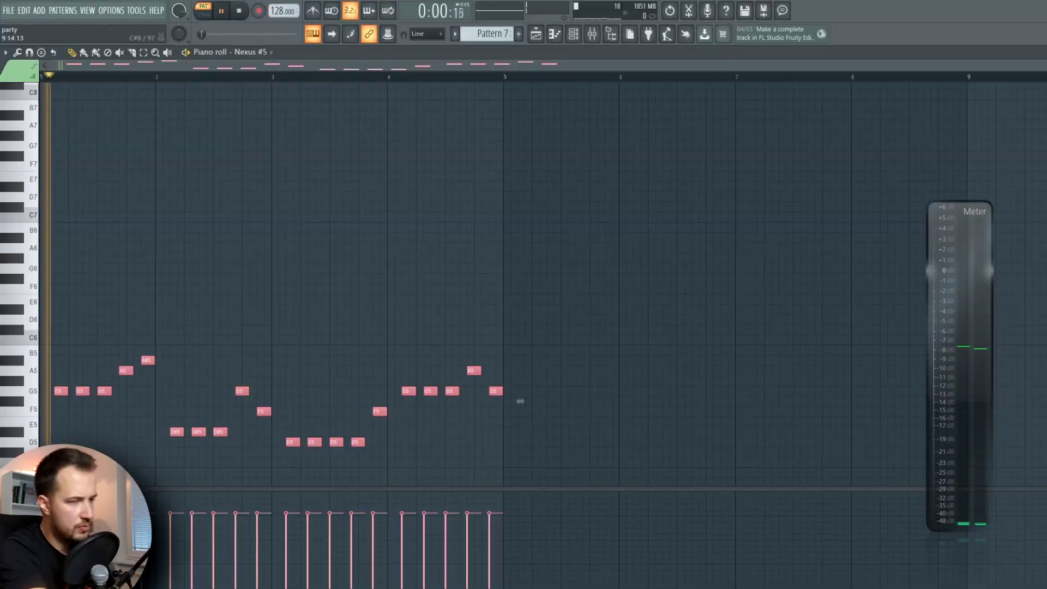
key("space")
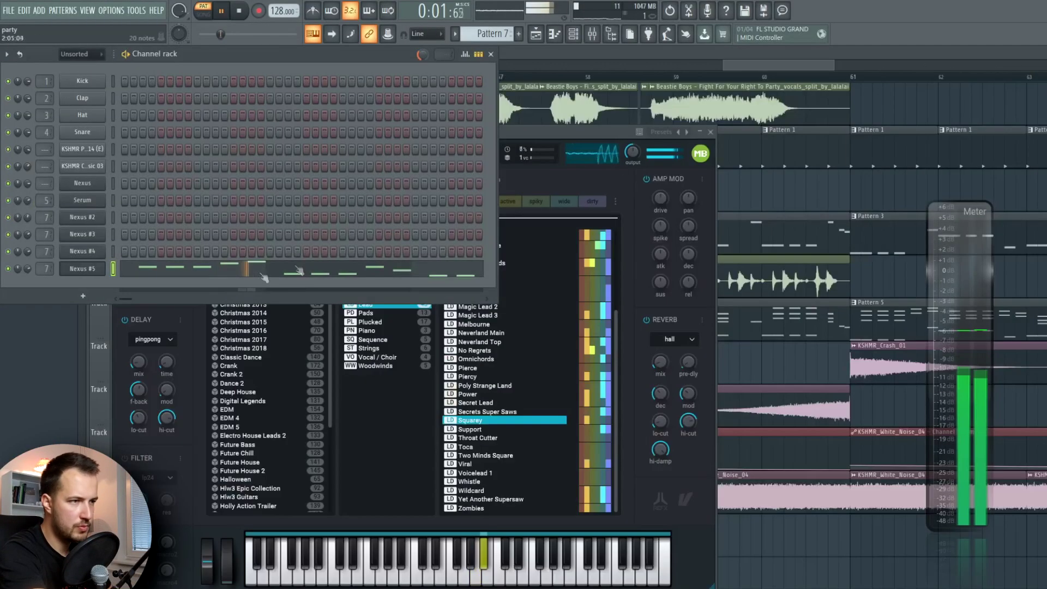
- Load the KSHMR lead preset Whistle in Nexus #5, play the arrangement from bar 61, and return to the preset library
left_click(662, 315)
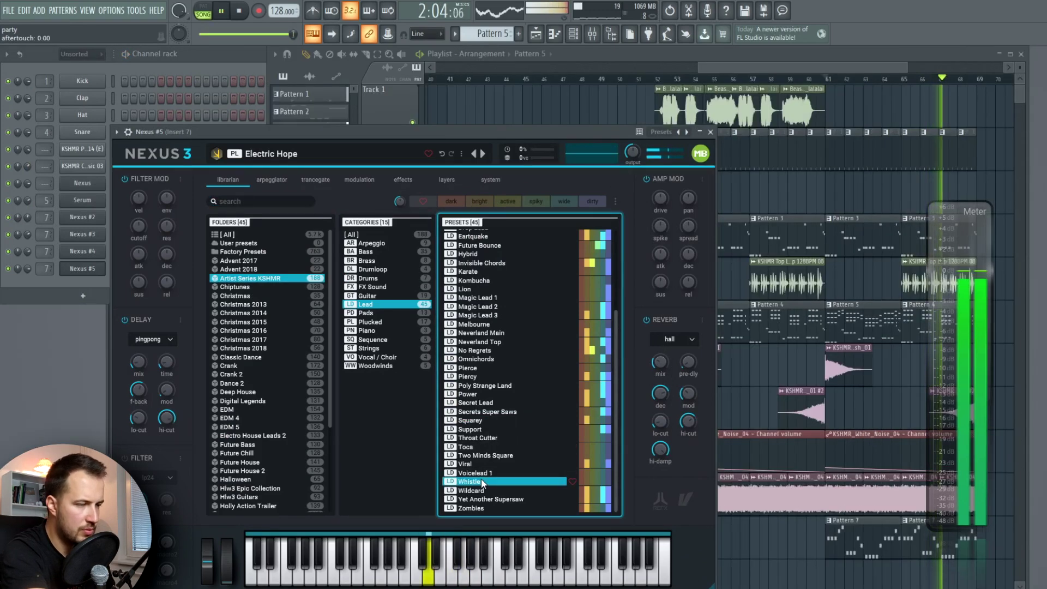
key("Up")
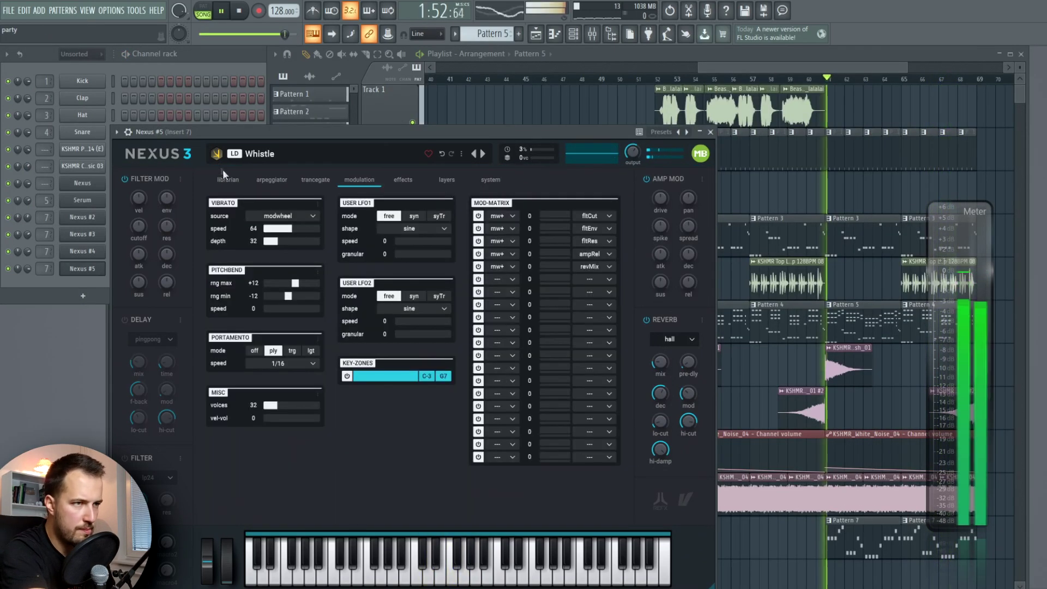
left_click(225, 179)
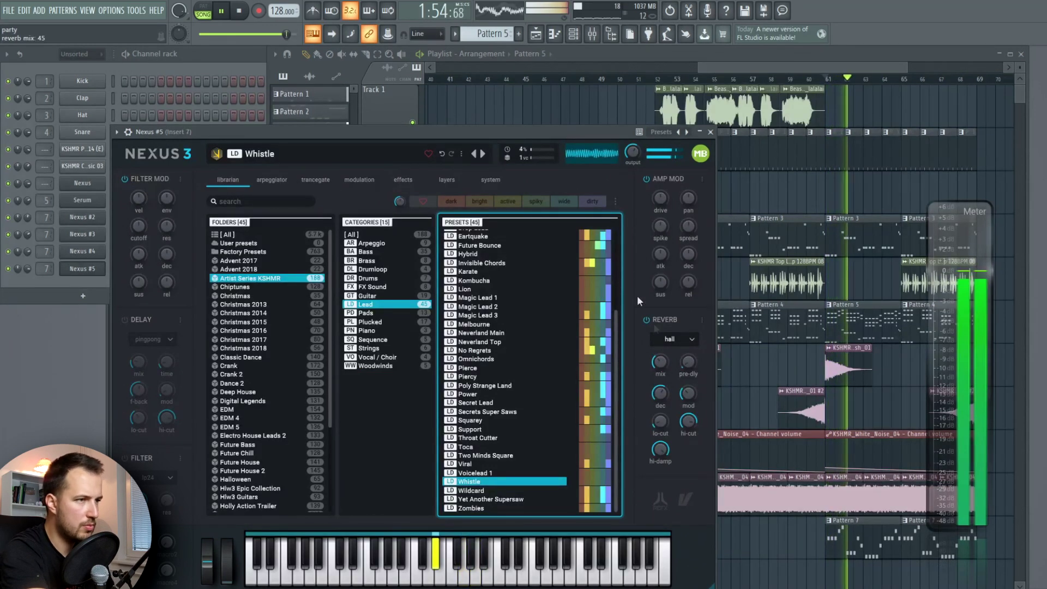